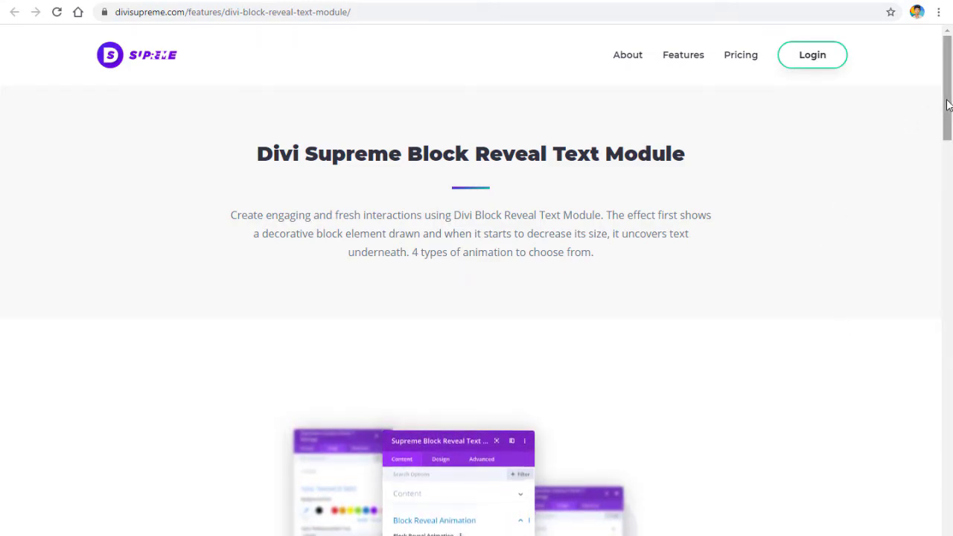
Scroll through the Block Reveal Text demo page on divisupreme.com.
drag(947, 104, 948, 214)
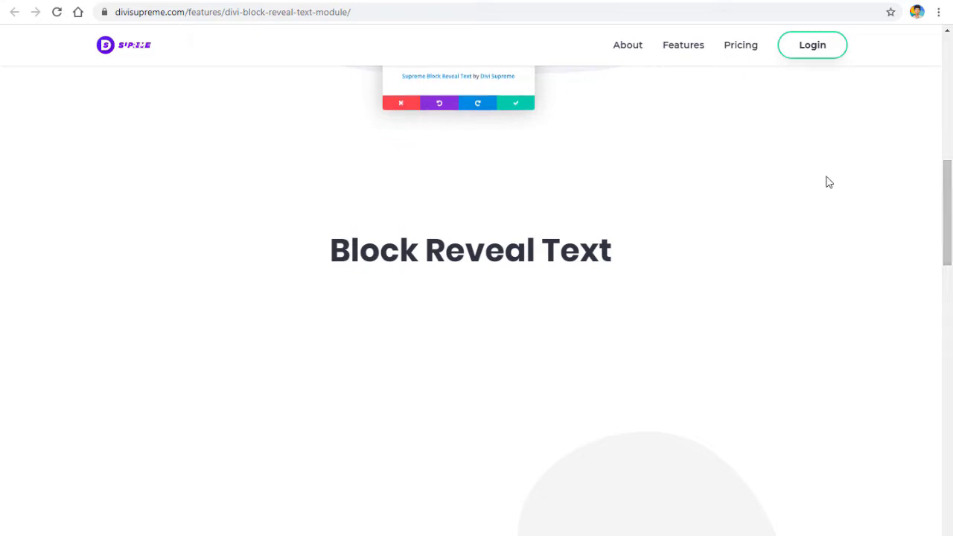
scroll(815, 189, down, 1)
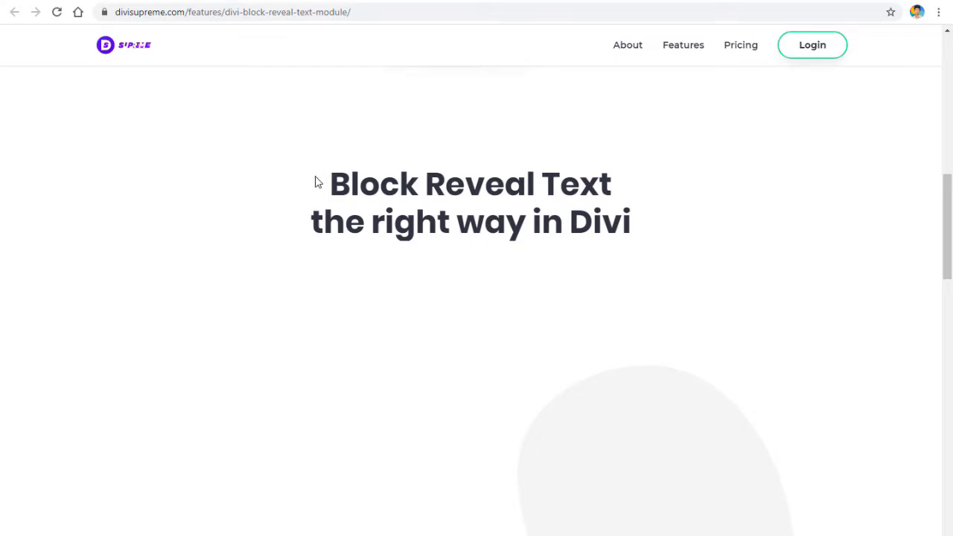
scroll(837, 251, down, 1)
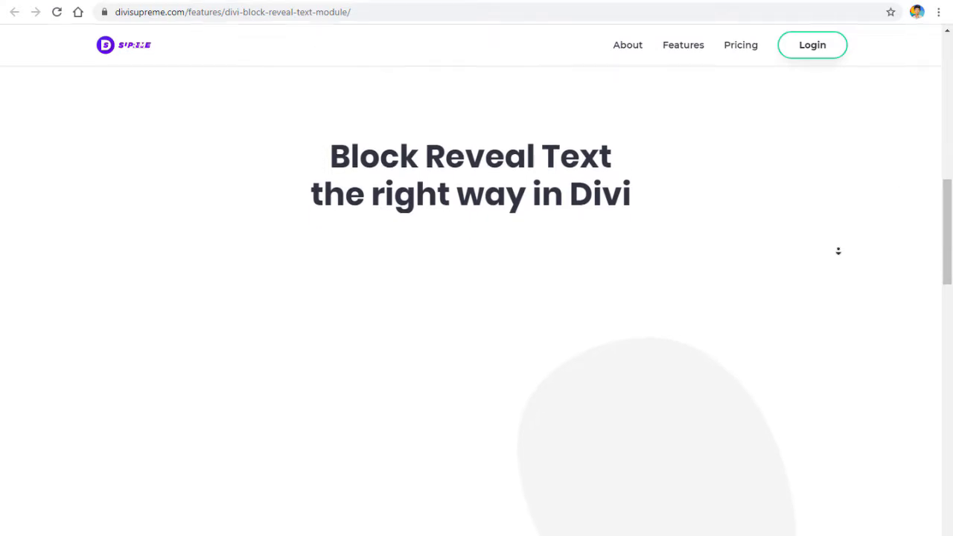
scroll(838, 251, down, 3)
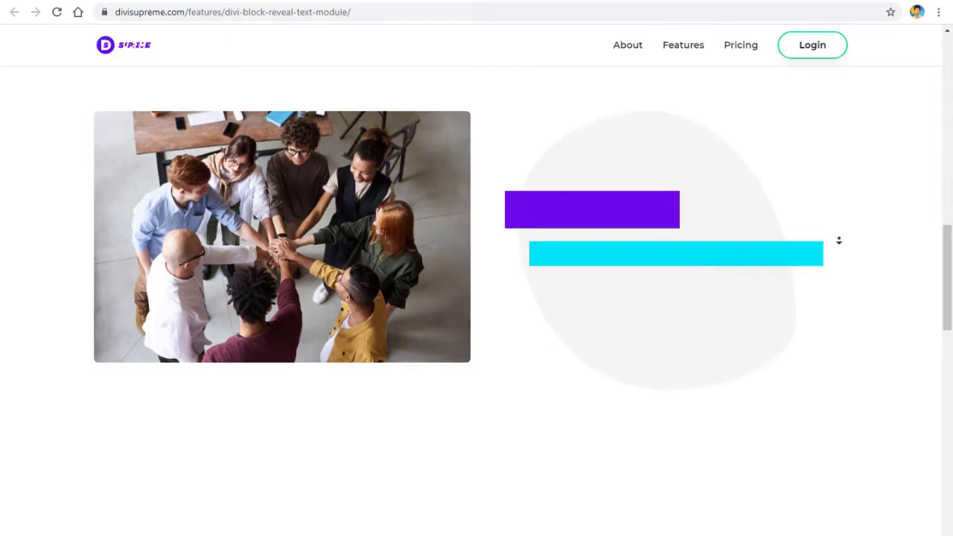
scroll(839, 240, down, 1)
scroll(832, 211, up, 1)
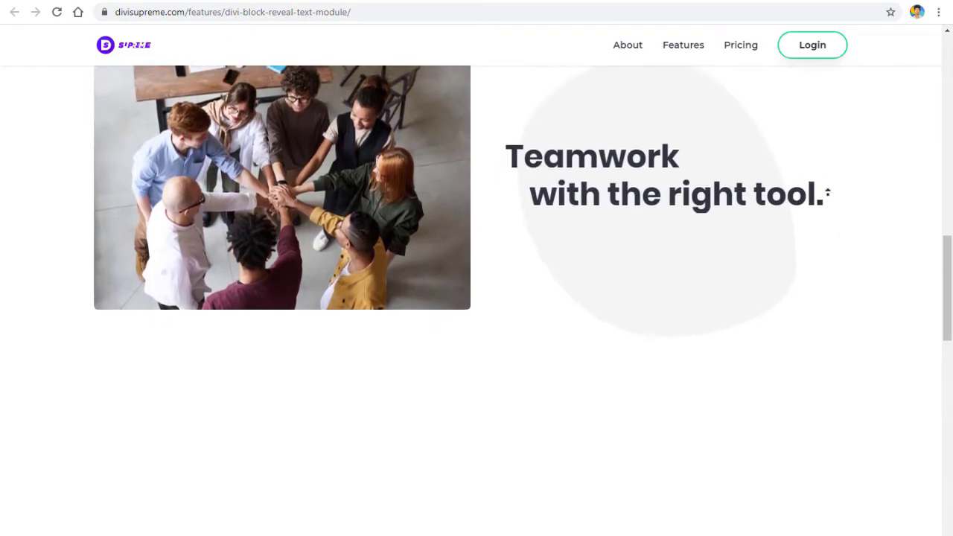
scroll(825, 197, up, 1)
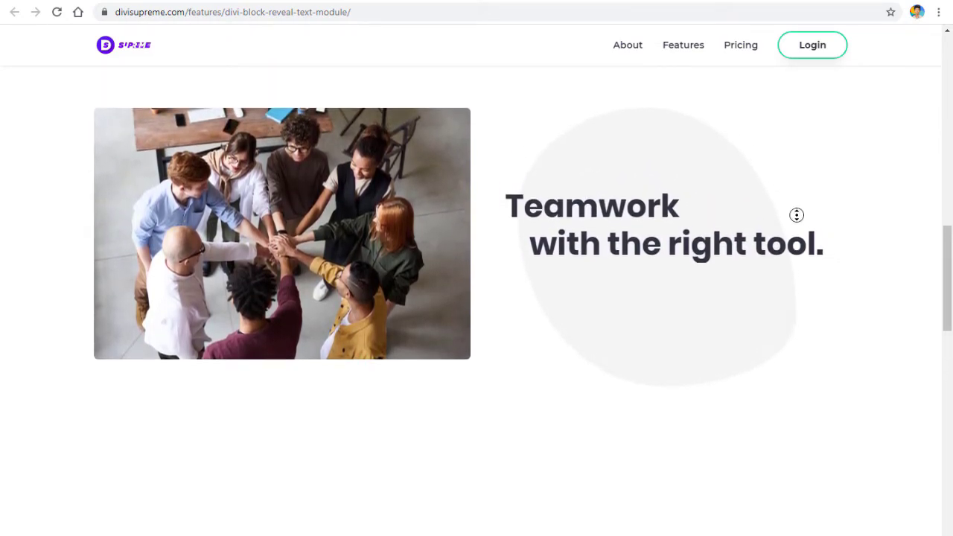
scroll(797, 223, down, 3)
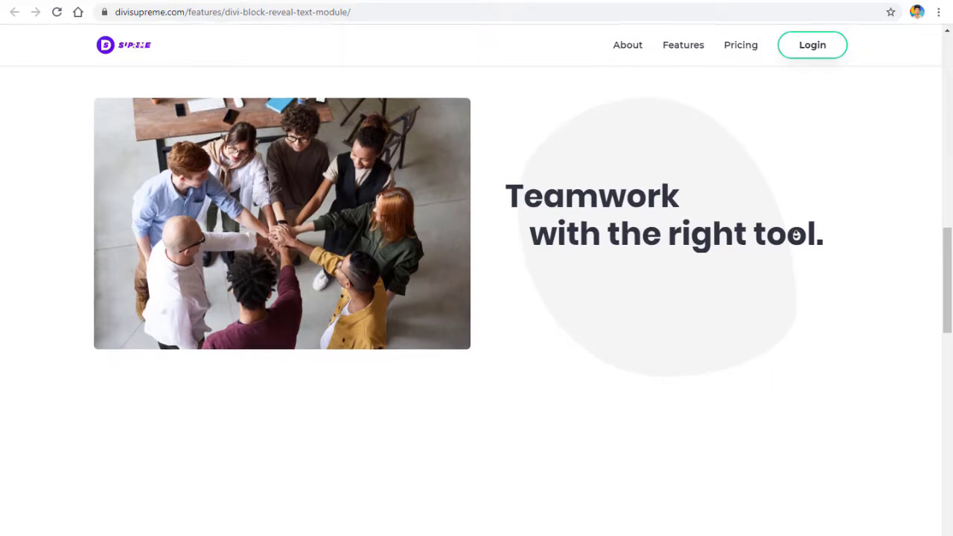
scroll(800, 254, down, 6)
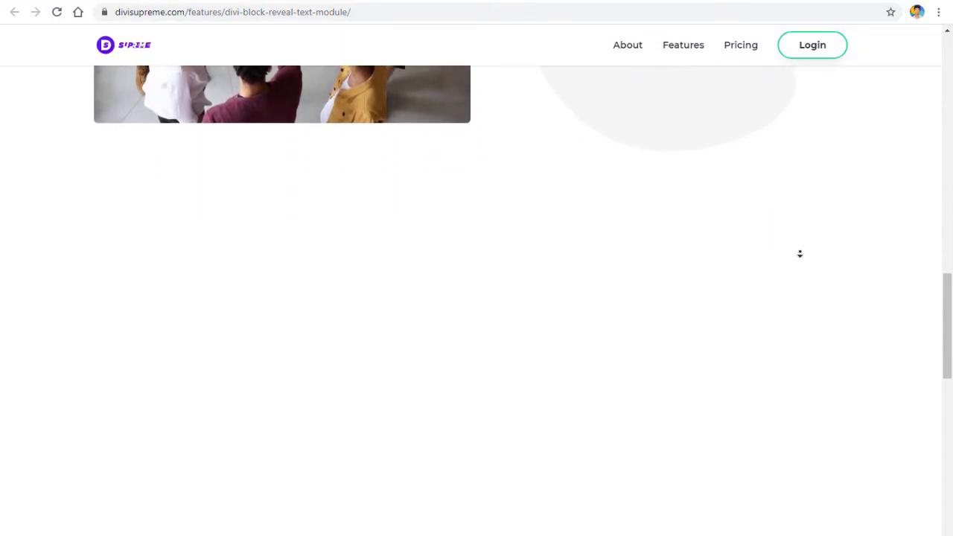
scroll(803, 243, down, 5)
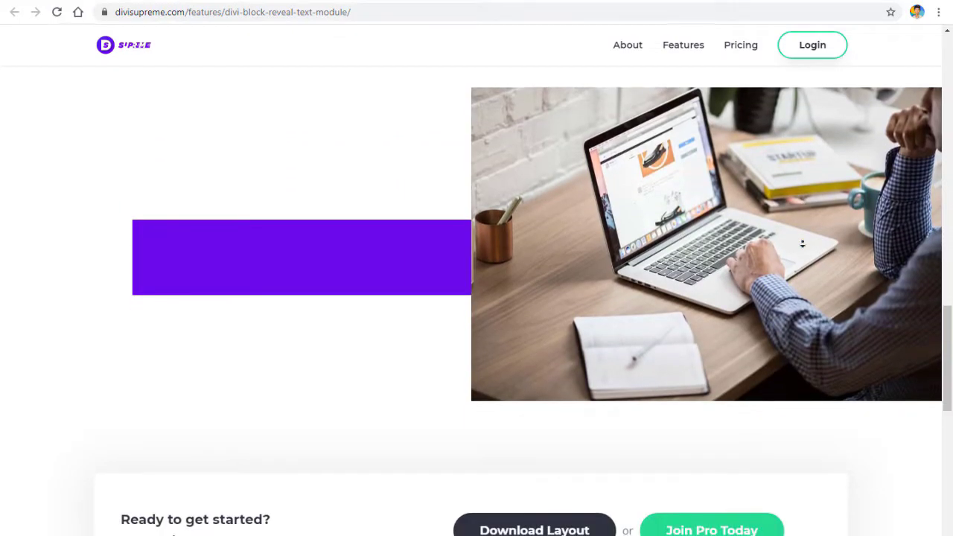
scroll(803, 243, down, 2)
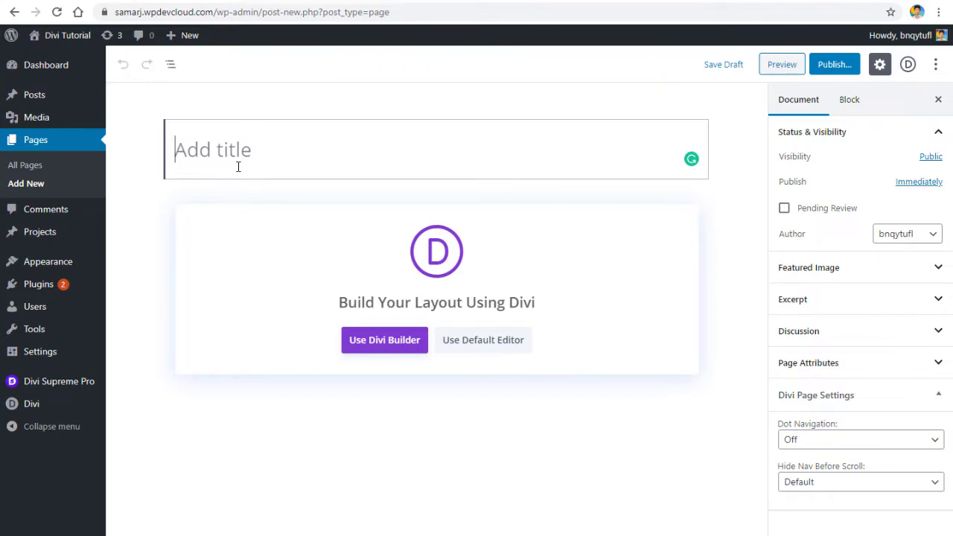
Title the new page 'Test' and start a Divi Builder layout from scratch.
text(Test)
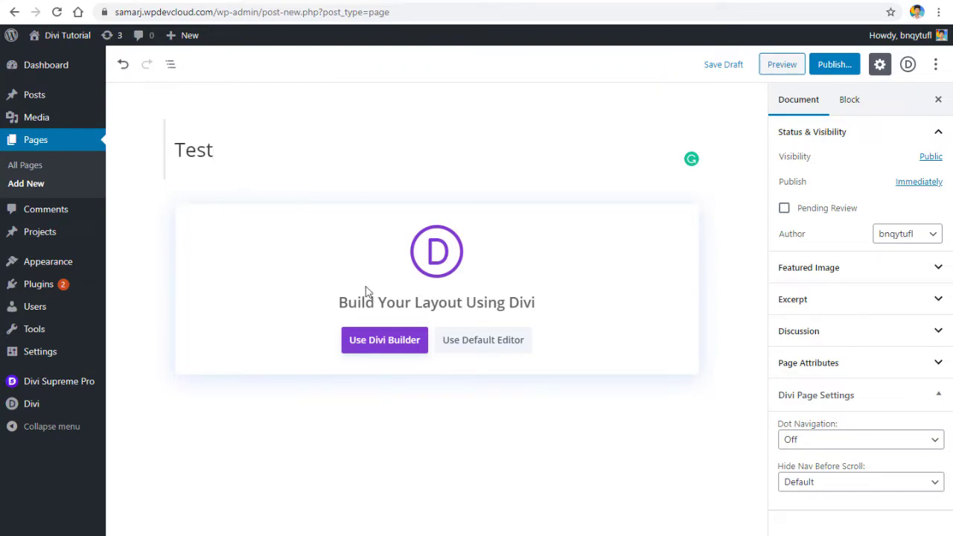
click(394, 356)
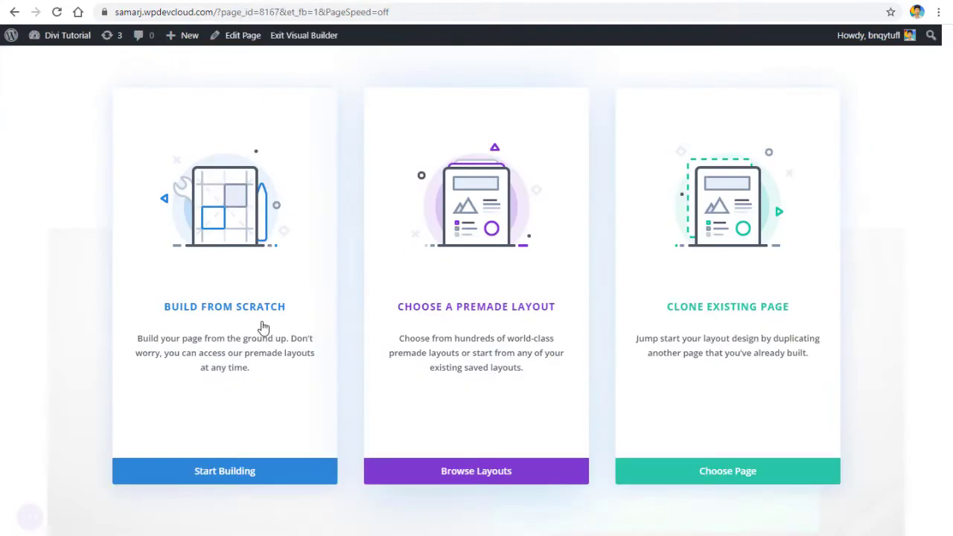
click(226, 316)
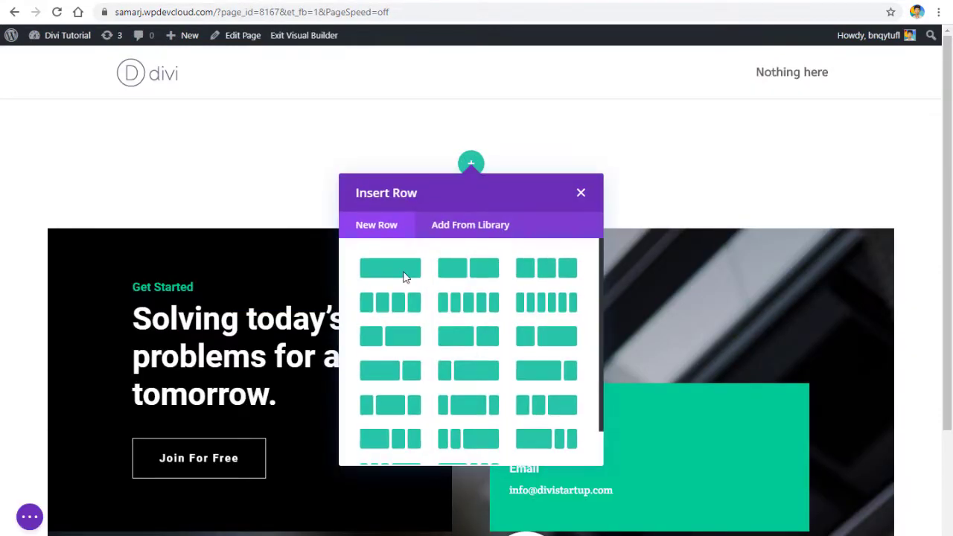
click(581, 193)
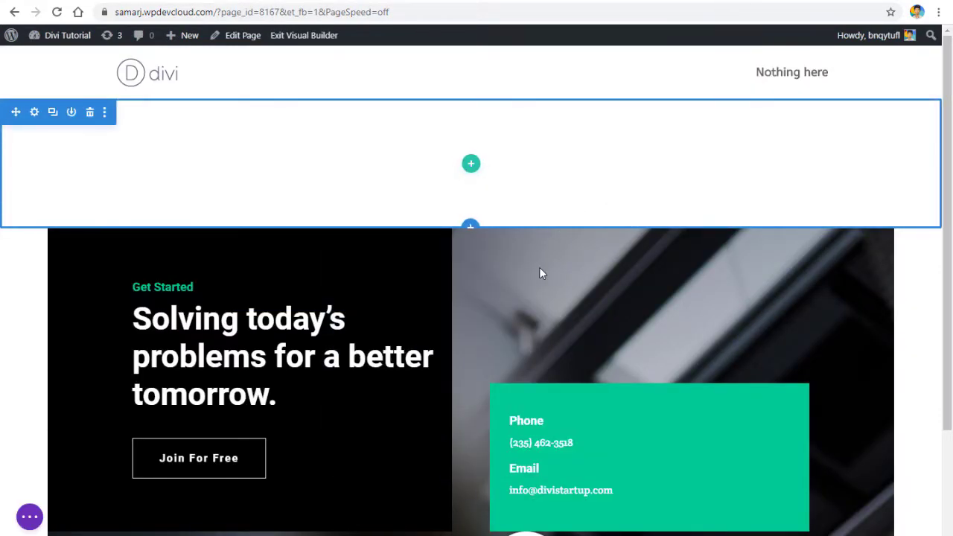
Import the Babysitter landing page layout from the premade layout library.
click(30, 517)
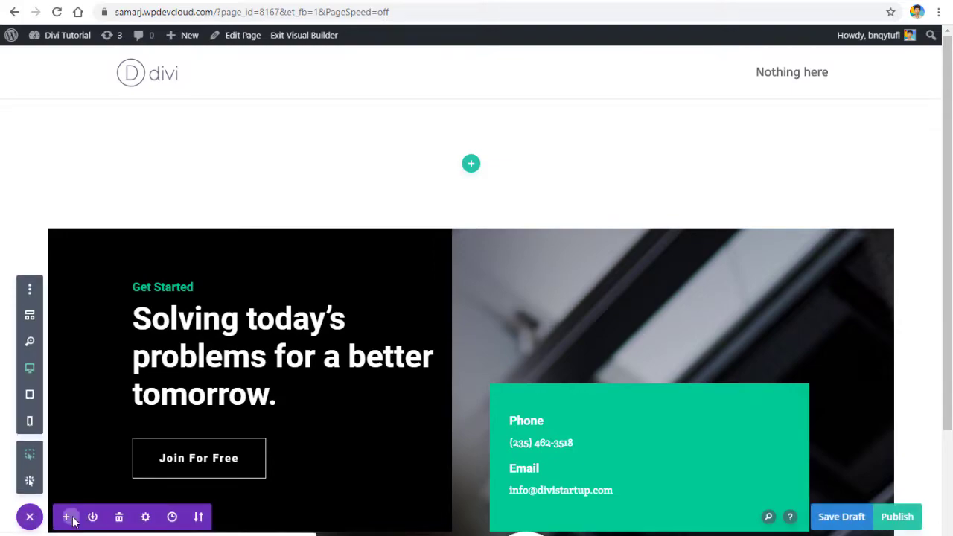
click(67, 517)
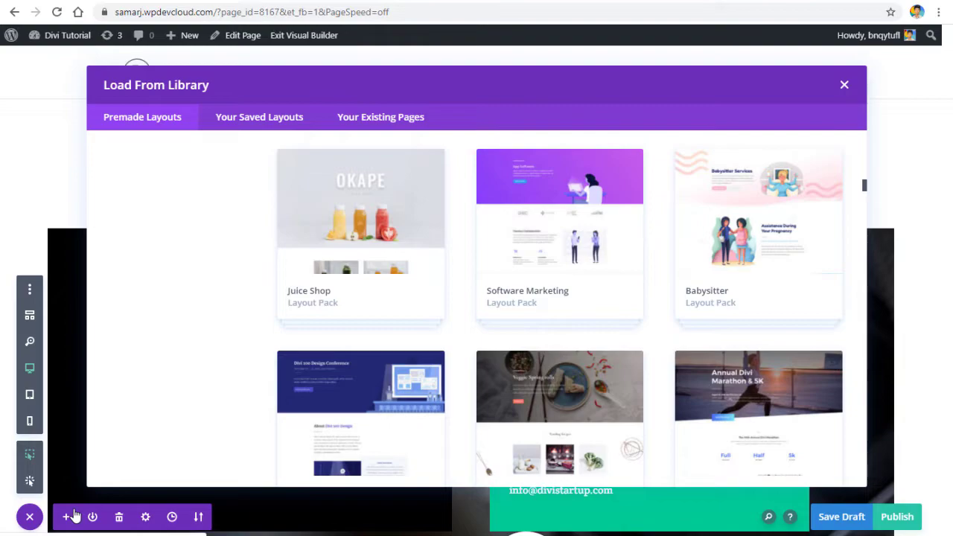
click(742, 219)
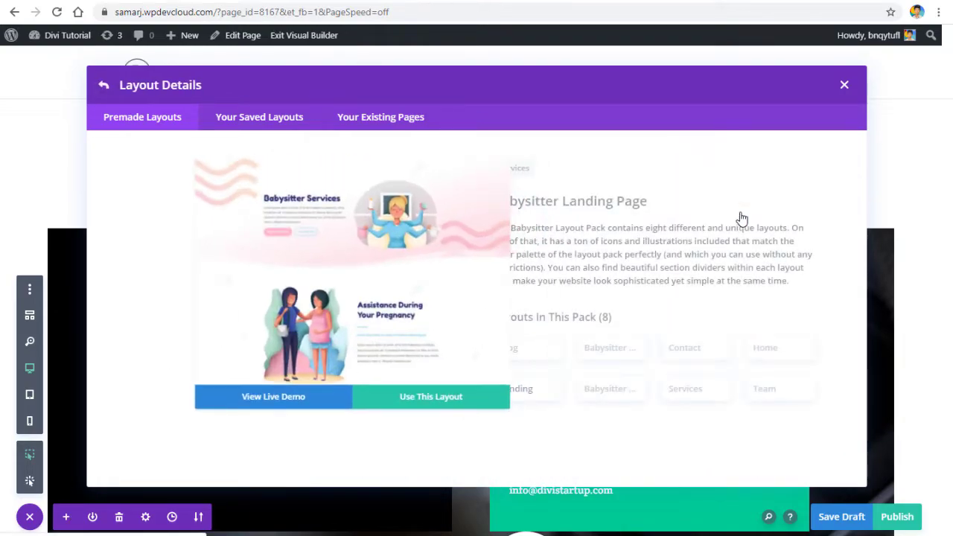
click(338, 423)
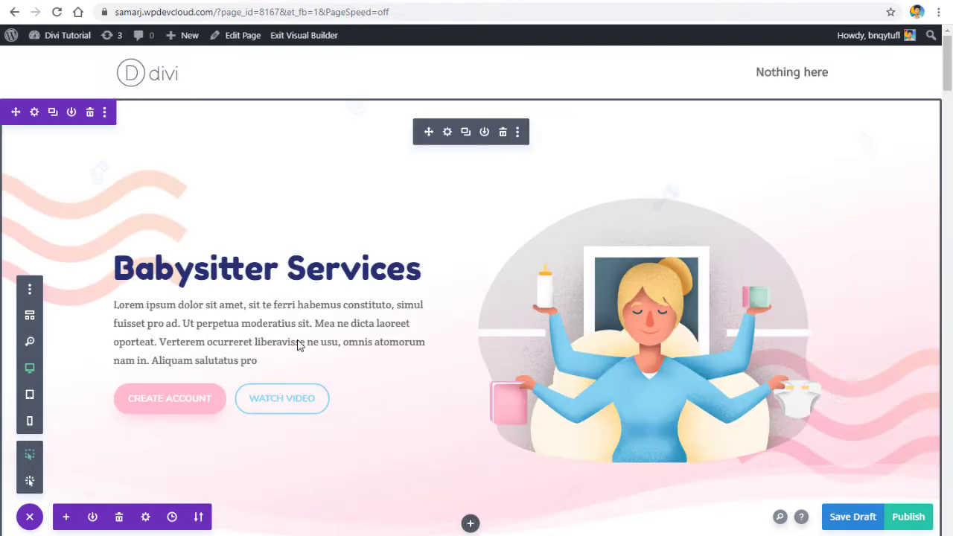
Insert a Supreme Block Reveal Text module (search 'rev') below the Assistance Before & After Pregnancy heading.
scroll(298, 330, down, 7)
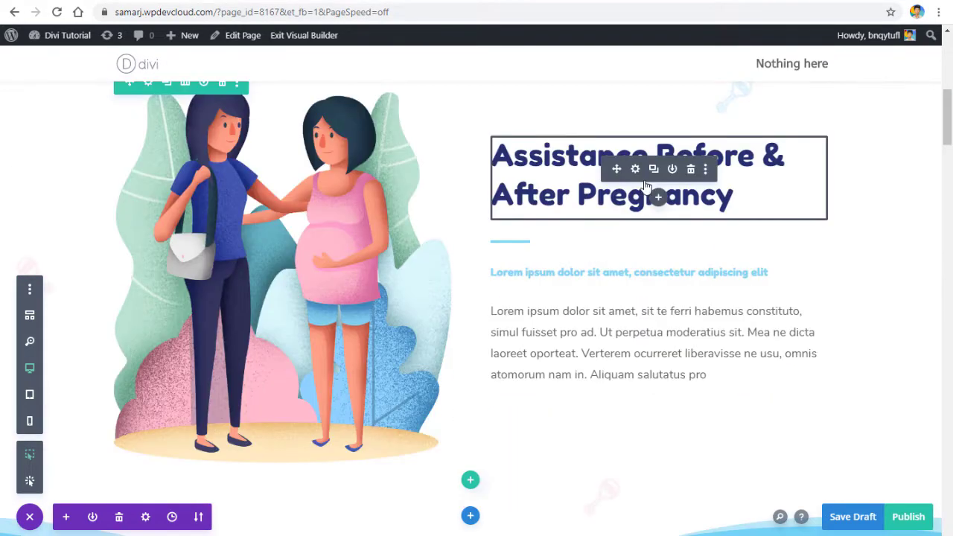
click(658, 197)
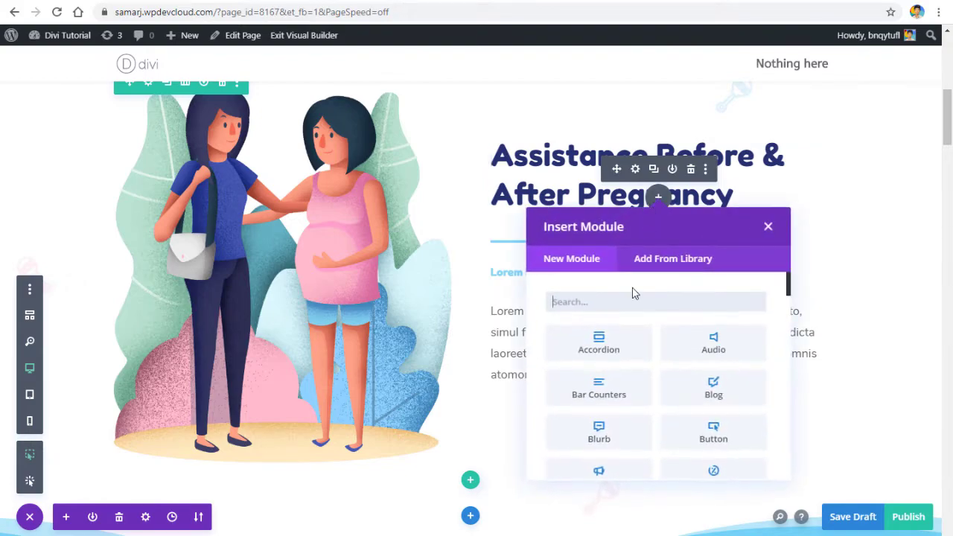
text(revea)
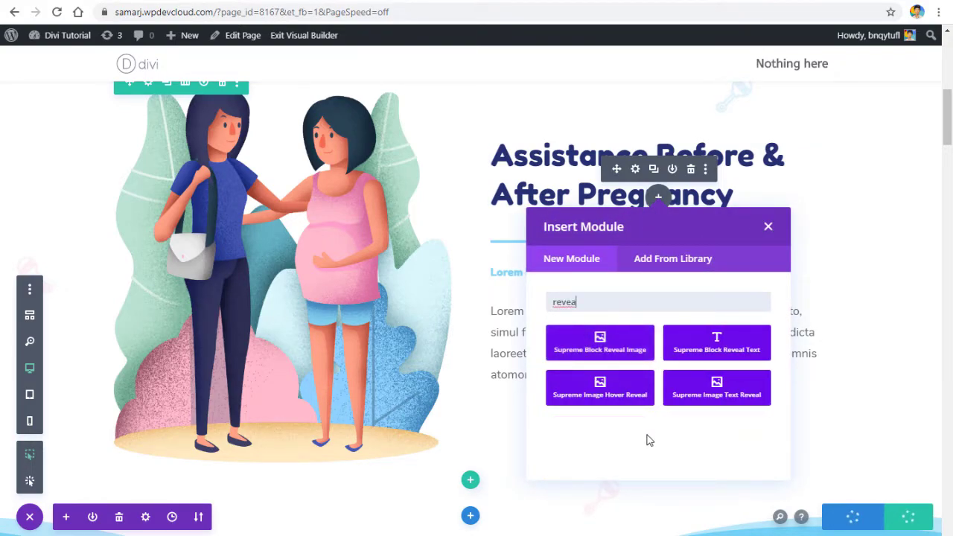
click(719, 351)
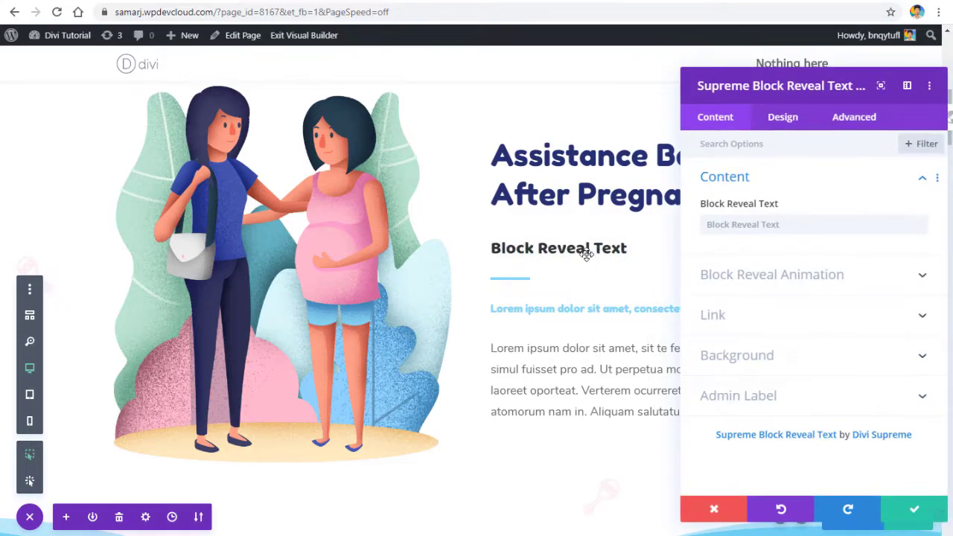
Copy the Assistance Before & After Pregnancy heading text into the reveal module's text field.
click(793, 224)
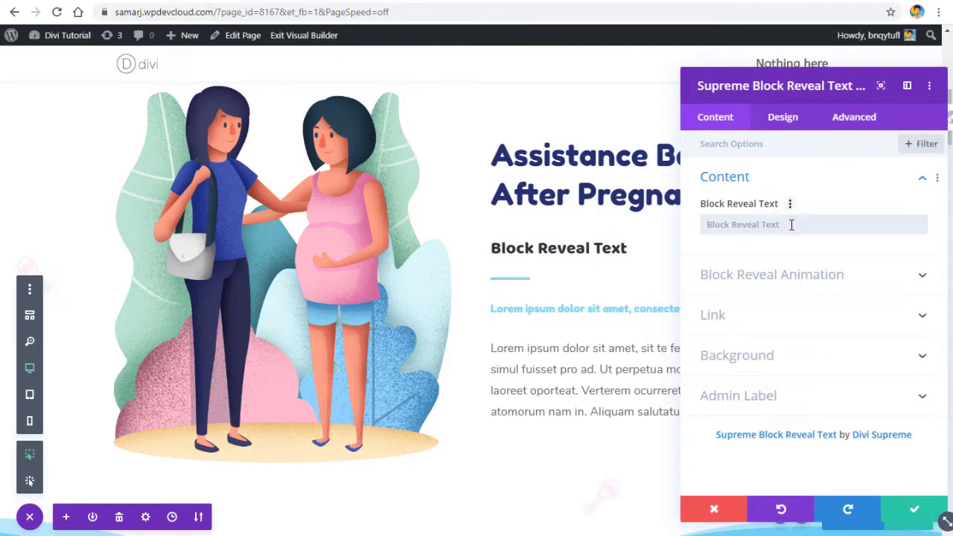
drag(739, 117, 491, 133)
double_click(582, 158)
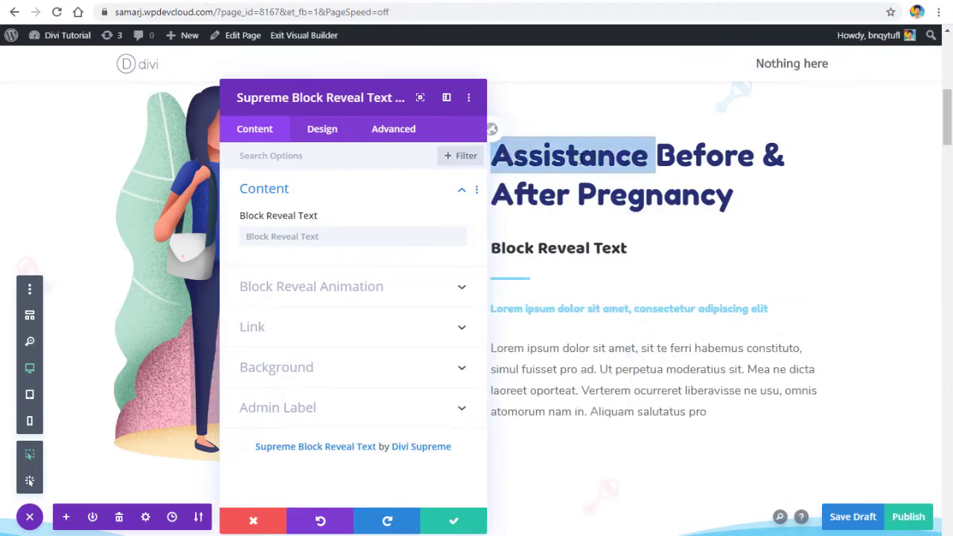
triple_click(583, 158)
key(ctrl+c)
click(377, 228)
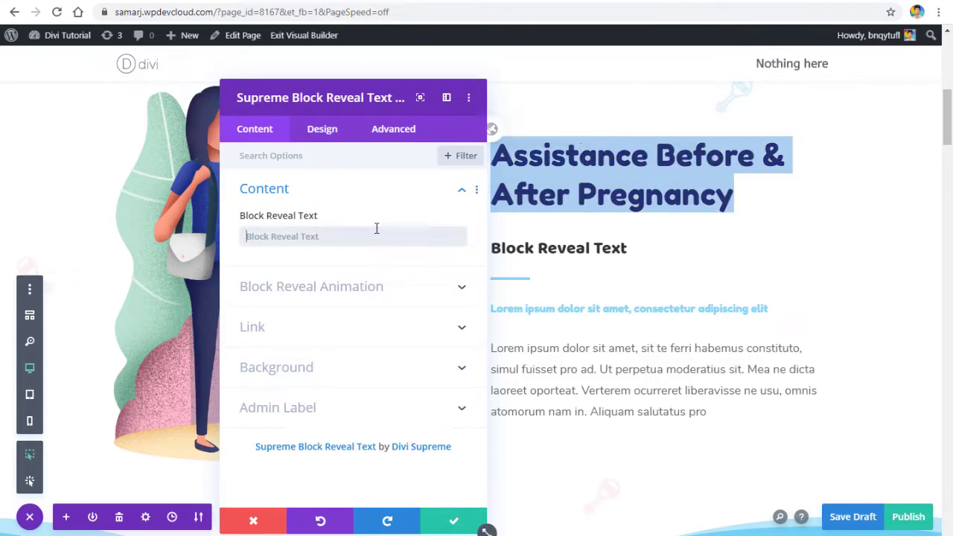
key(ctrl+v)
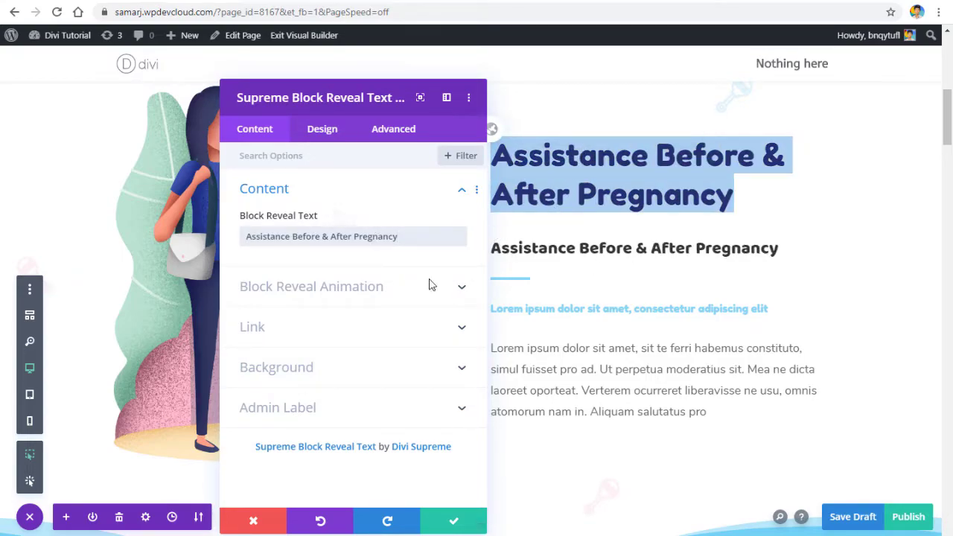
Set the block reveal to Left to Right, purple #8300e9 block colour, delay 0.2.
click(373, 298)
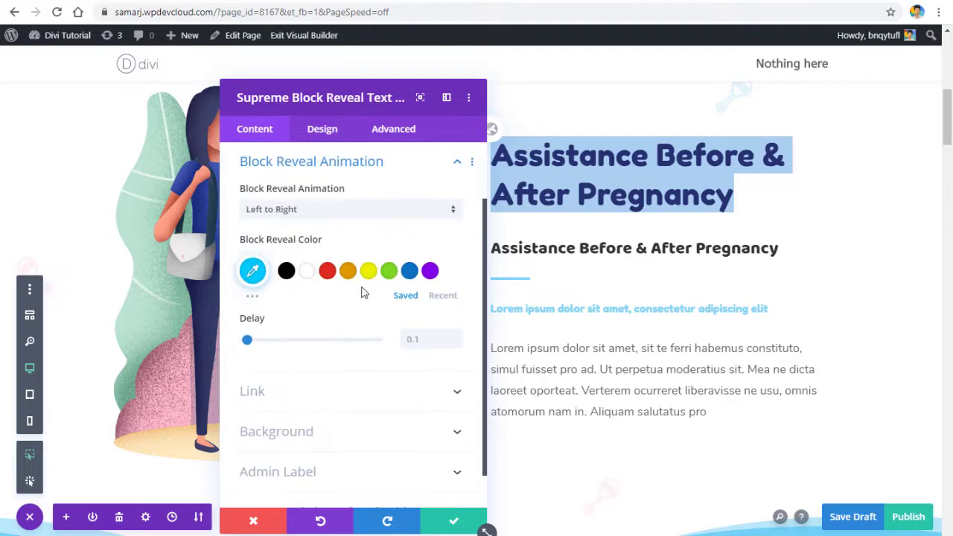
click(296, 211)
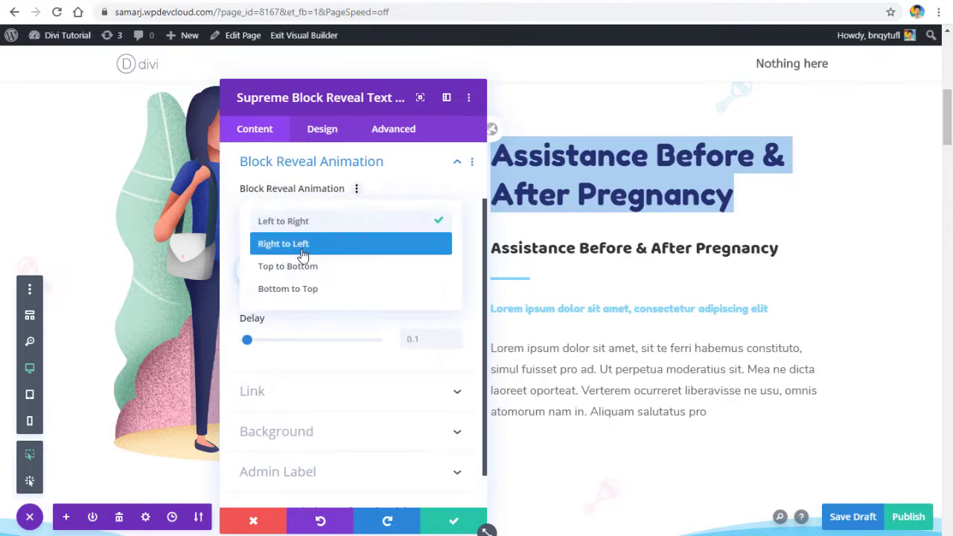
click(280, 266)
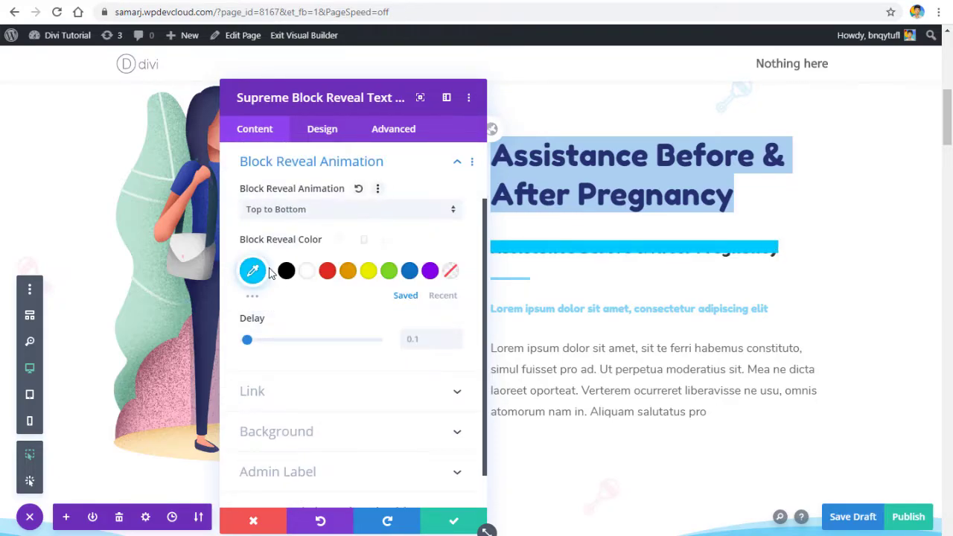
click(287, 212)
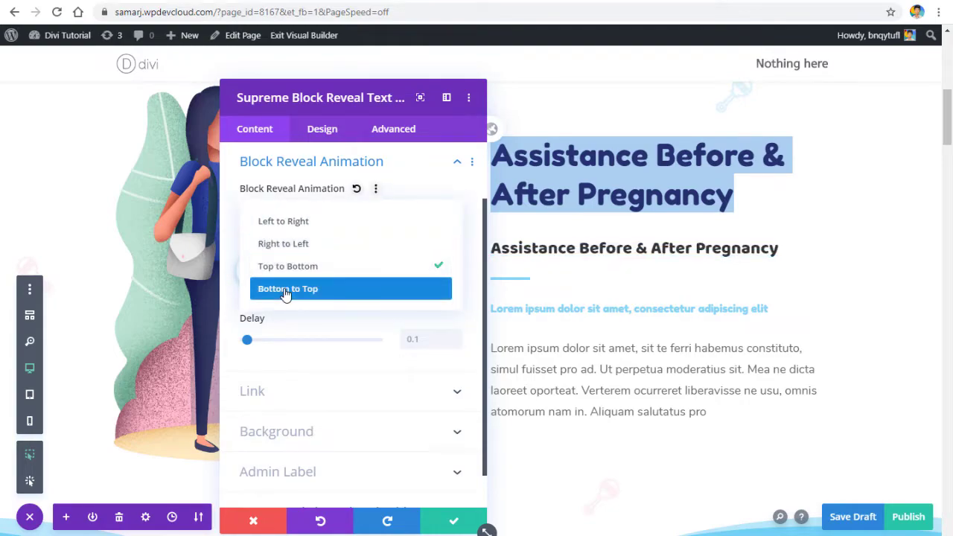
click(287, 289)
click(337, 210)
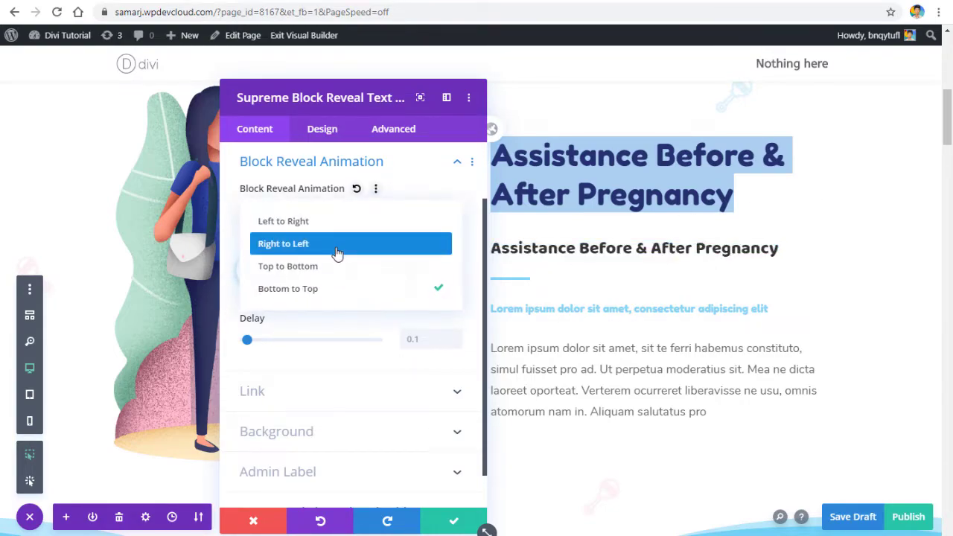
click(336, 246)
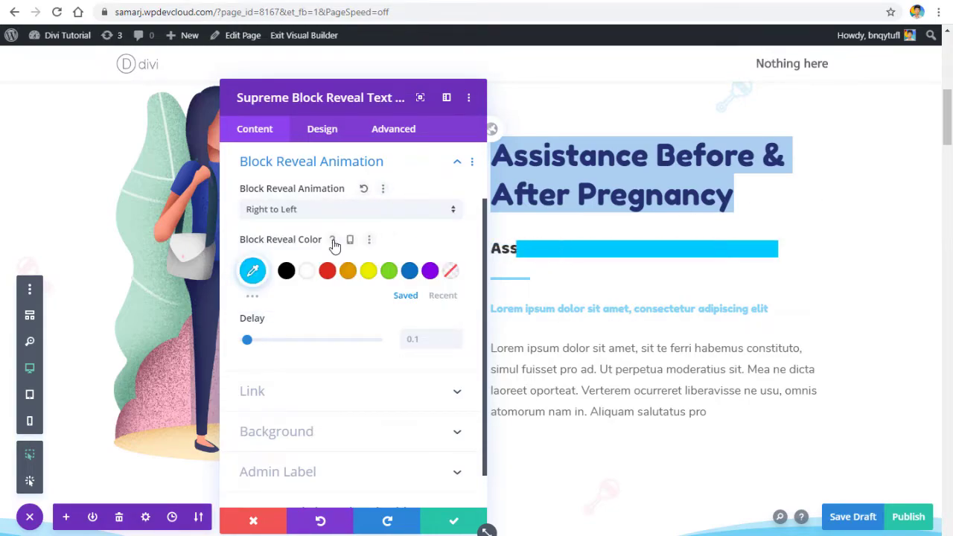
click(320, 216)
click(314, 226)
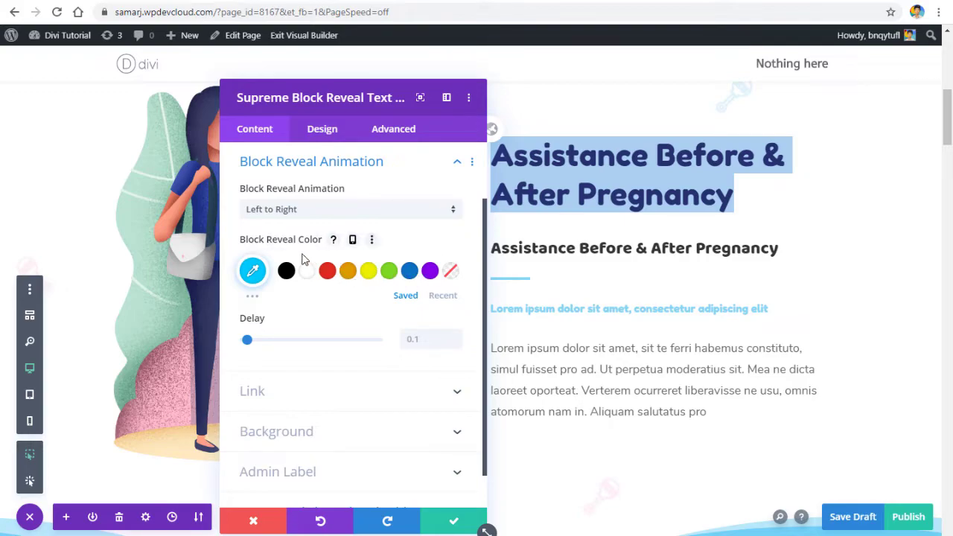
click(428, 273)
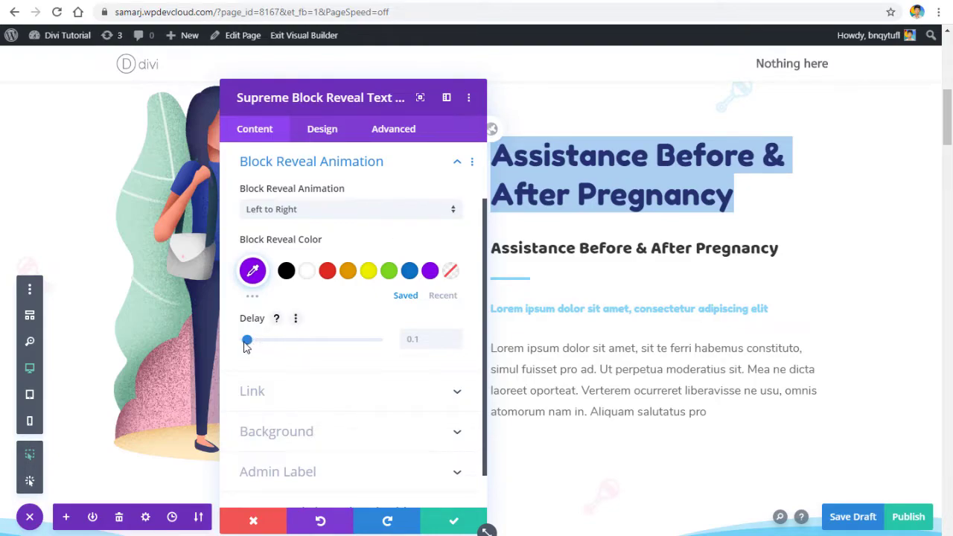
drag(262, 343, 249, 343)
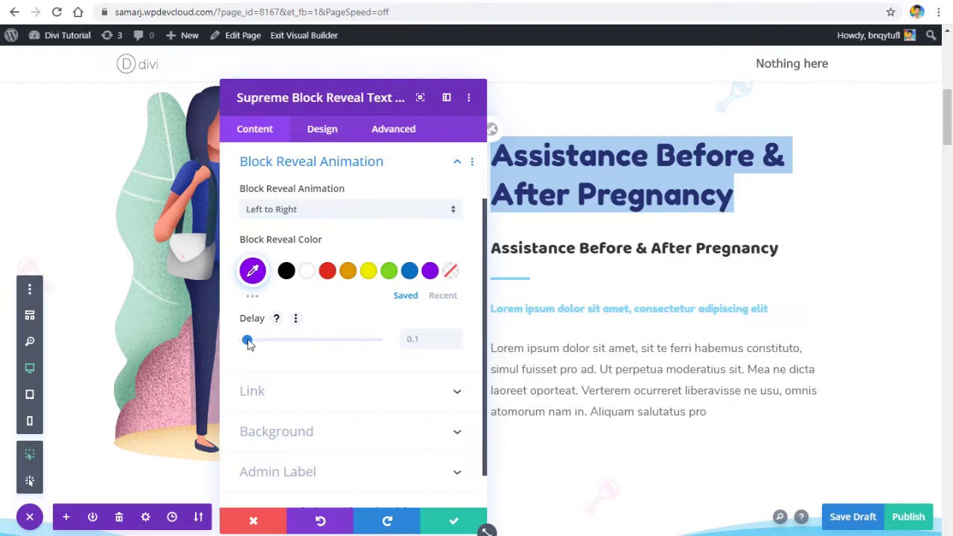
Set the reveal heading's HTML tag to H1 in Design > Heading Settings and save the module.
click(272, 387)
click(330, 128)
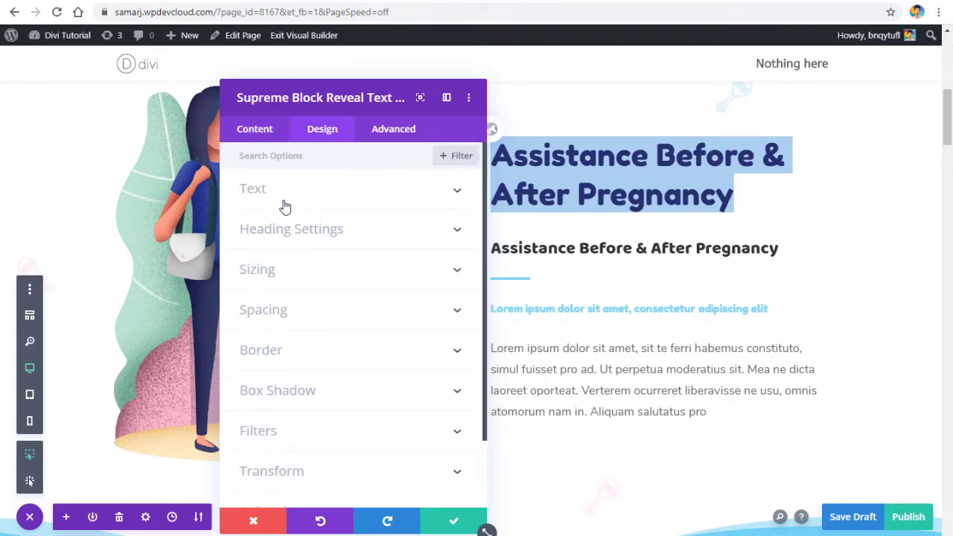
click(288, 227)
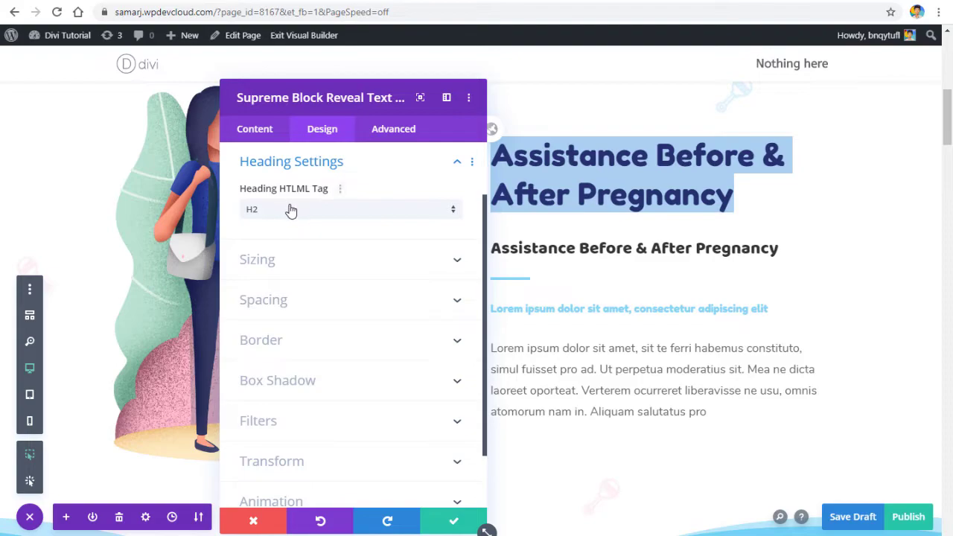
click(290, 208)
click(281, 218)
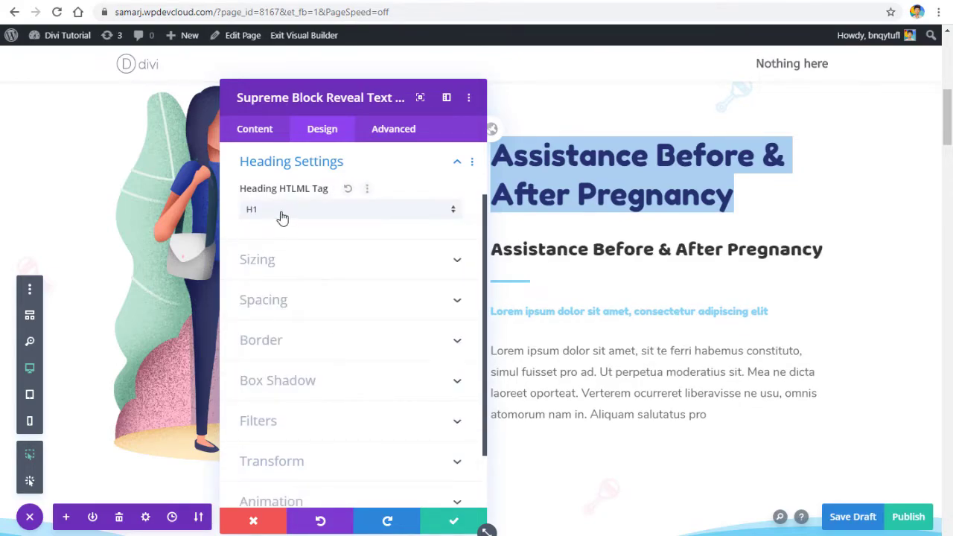
scroll(281, 221, up, 2)
click(255, 188)
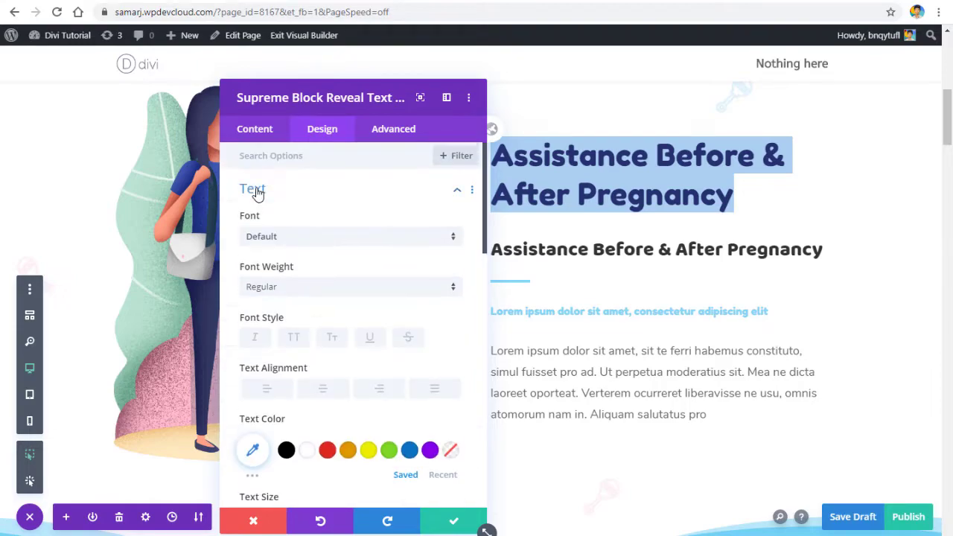
scroll(291, 281, down, 2)
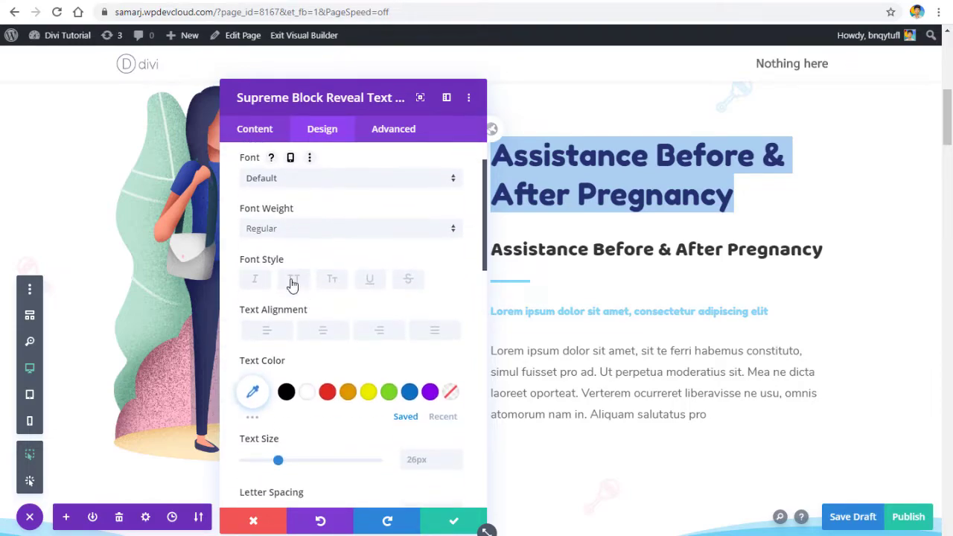
scroll(278, 219, up, 2)
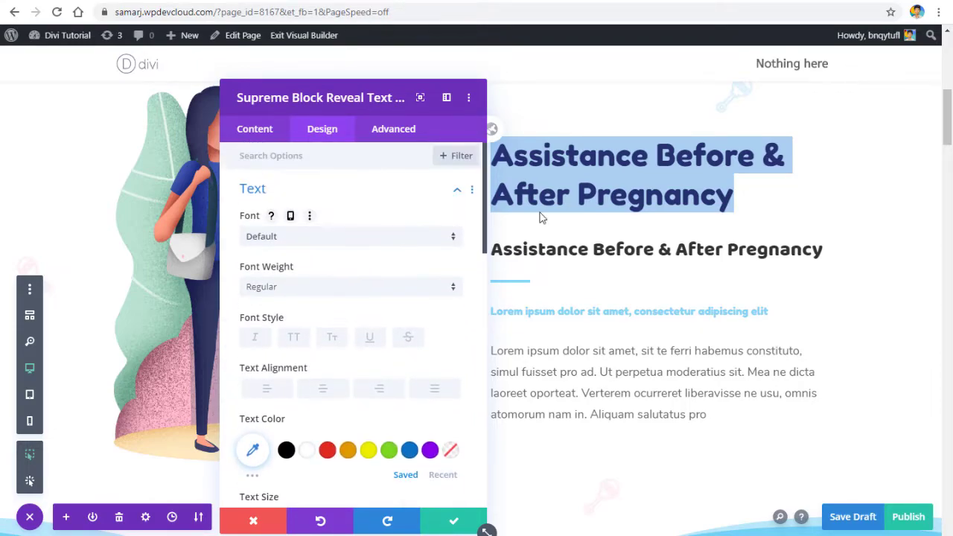
click(458, 520)
mouse_move(633, 172)
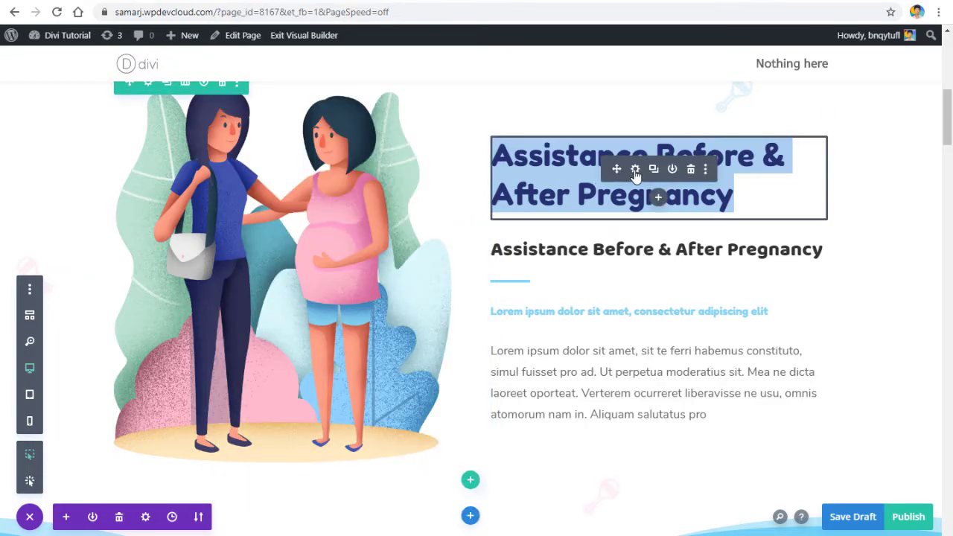
click(635, 170)
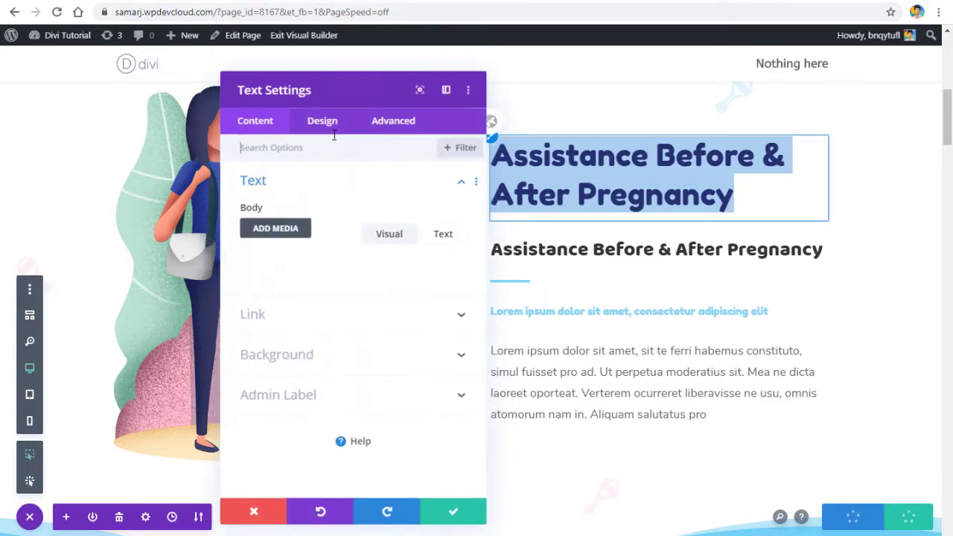
click(319, 125)
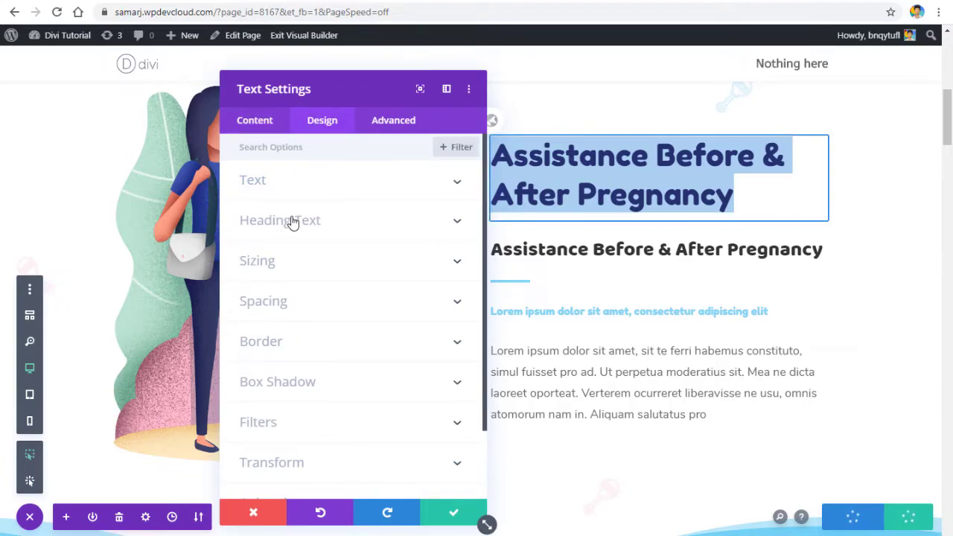
drag(330, 83, 253, 81)
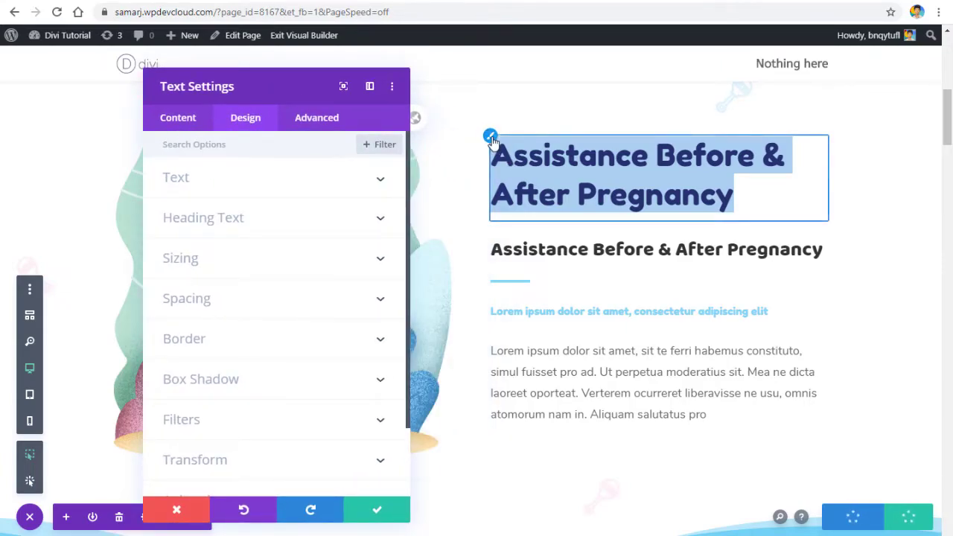
click(491, 138)
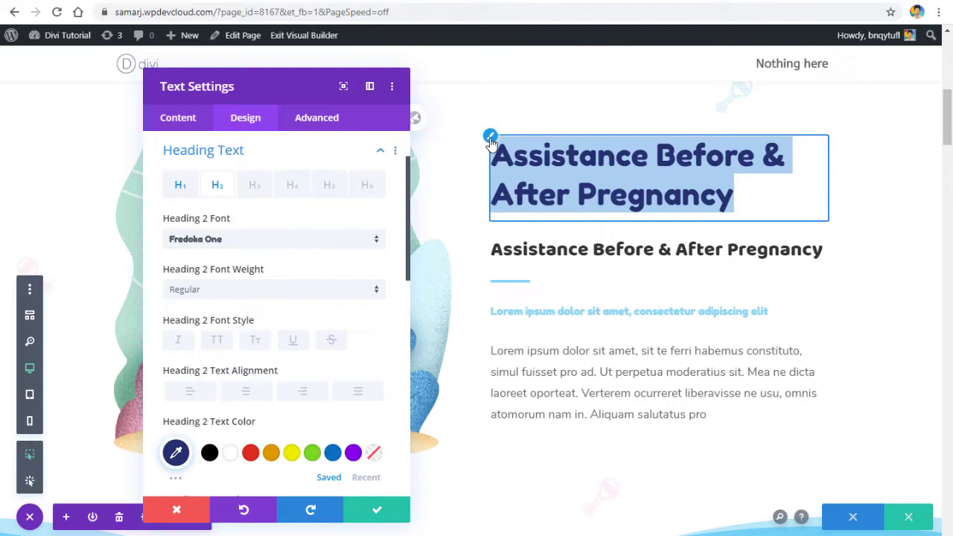
click(207, 241)
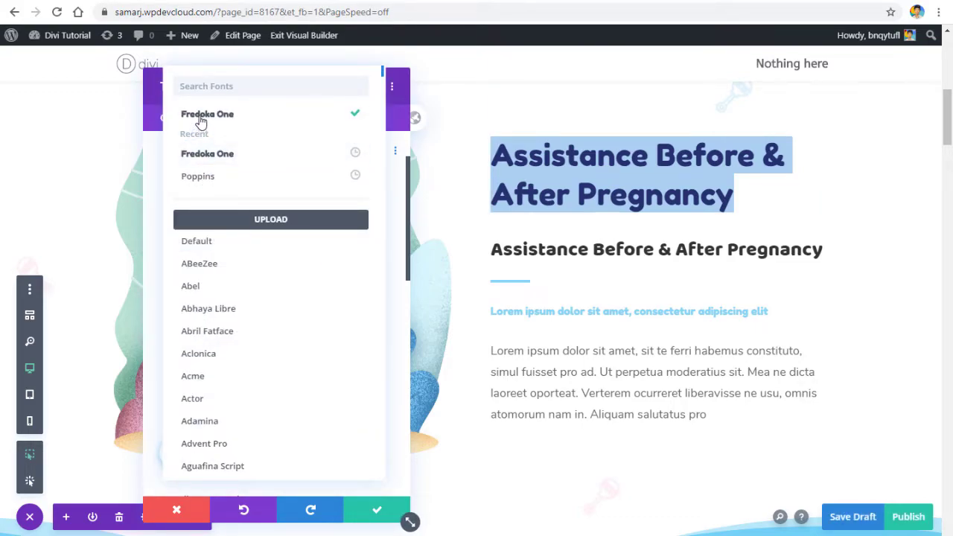
click(477, 385)
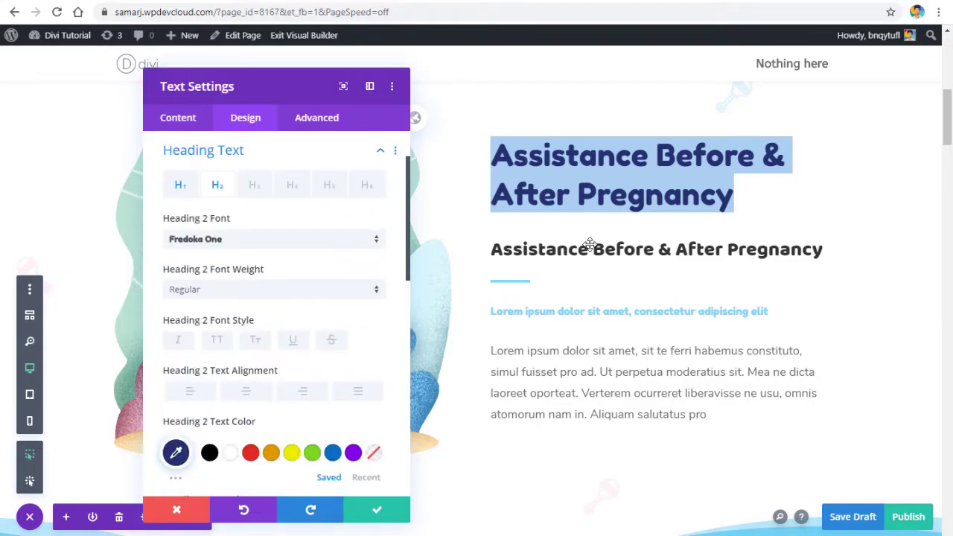
click(376, 510)
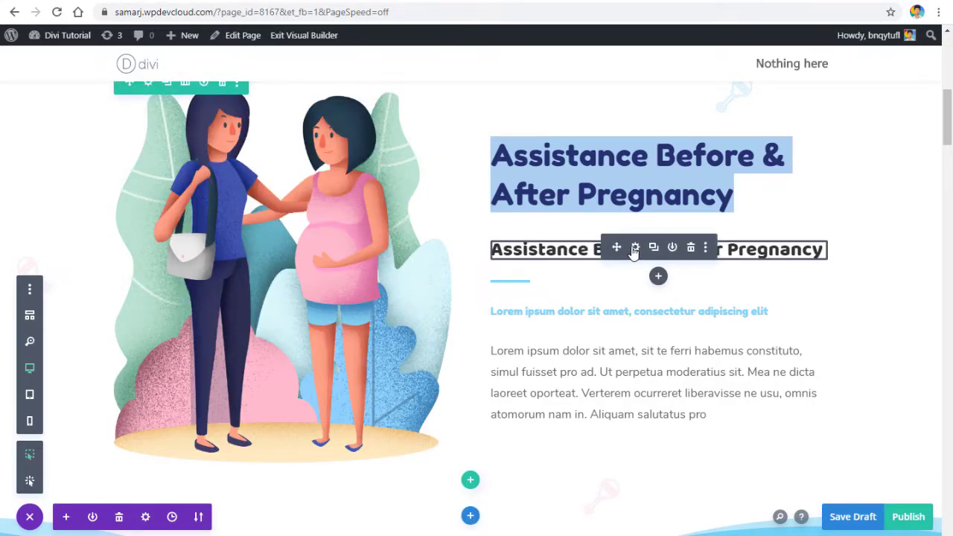
Style the reveal heading text as Fredoka One, black, 49px and save the module.
click(634, 247)
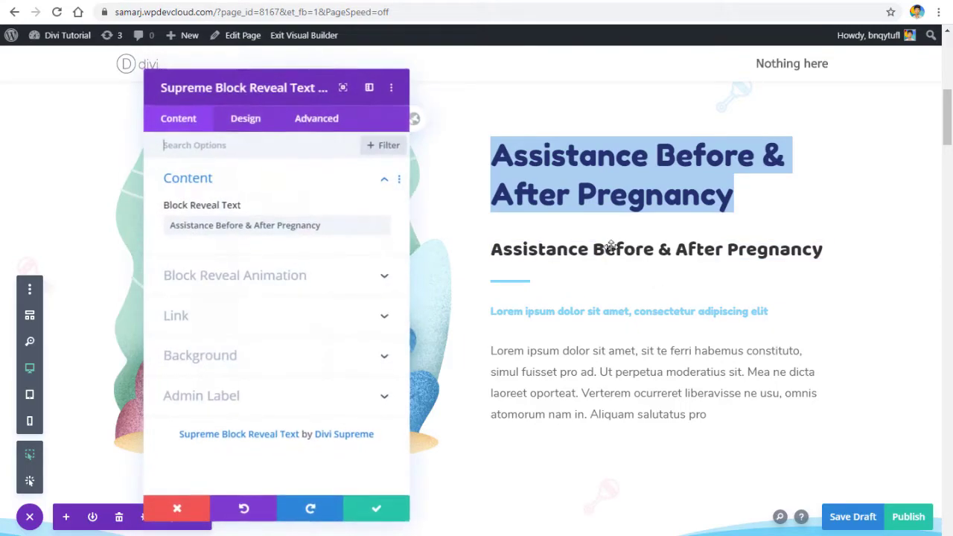
click(246, 123)
click(207, 192)
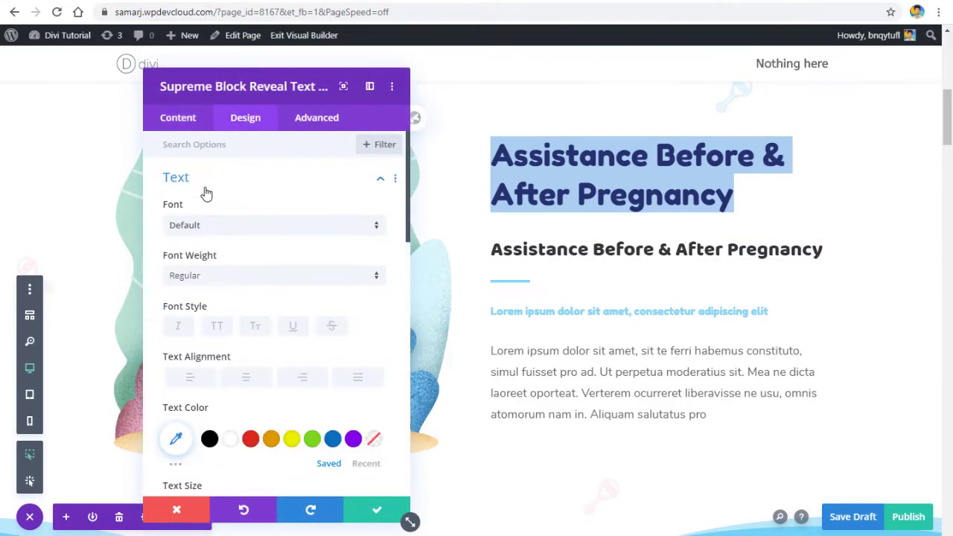
click(215, 230)
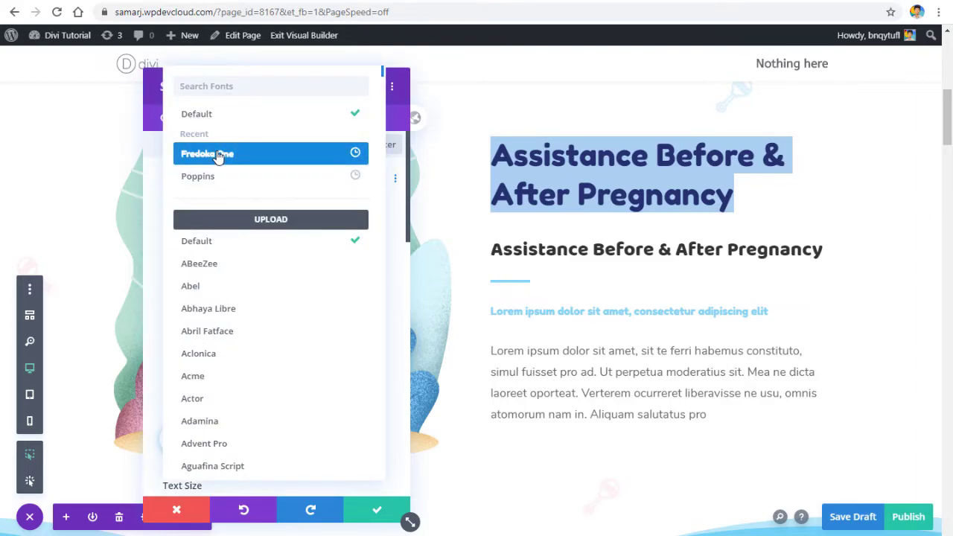
click(218, 155)
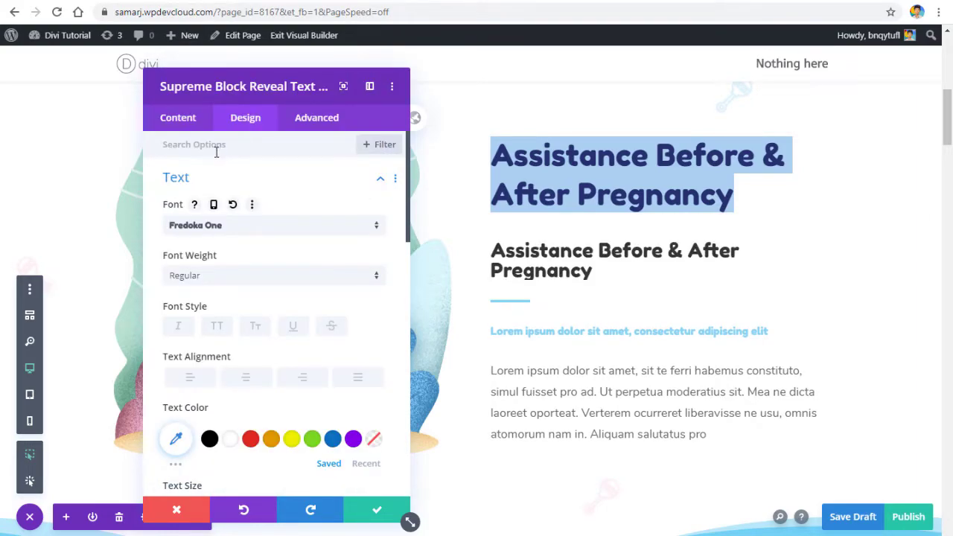
scroll(214, 209, down, 1)
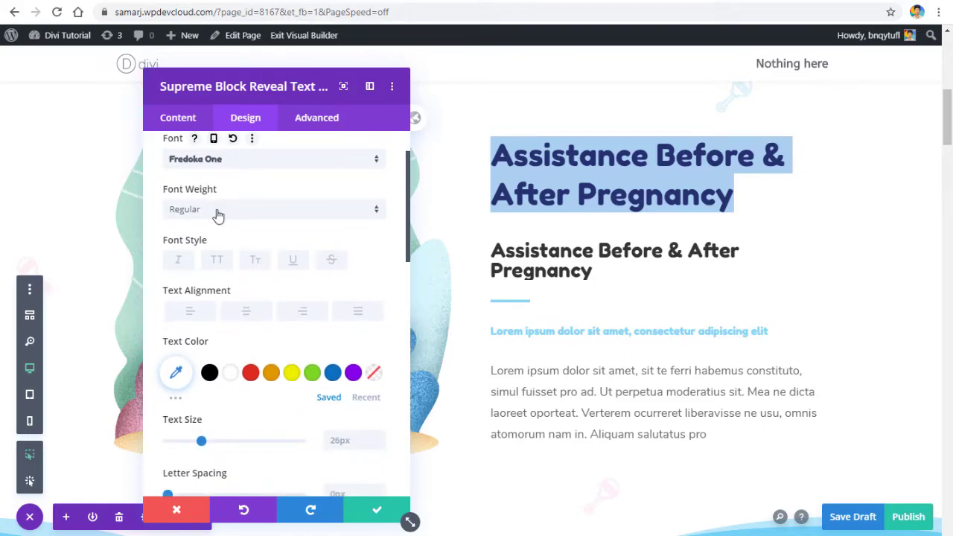
click(348, 379)
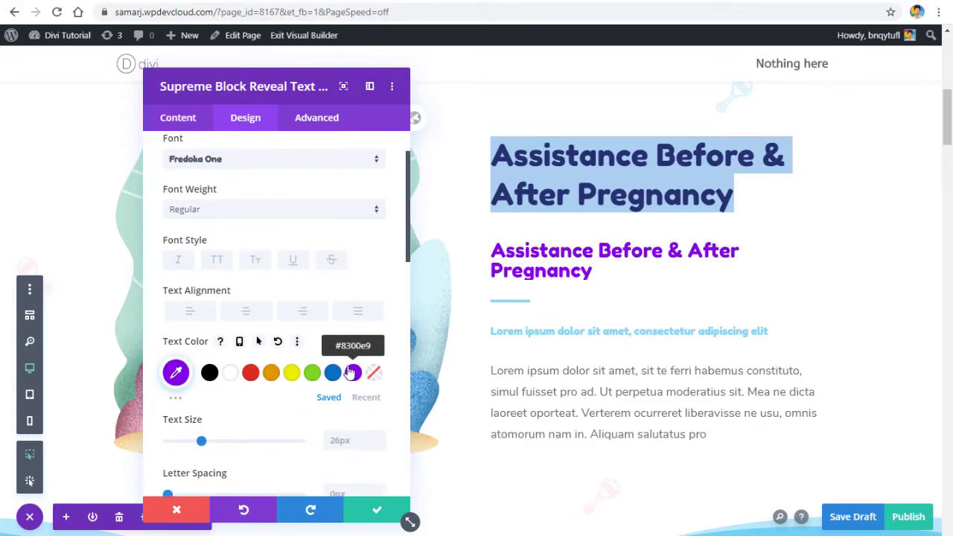
click(211, 375)
scroll(204, 380, down, 2)
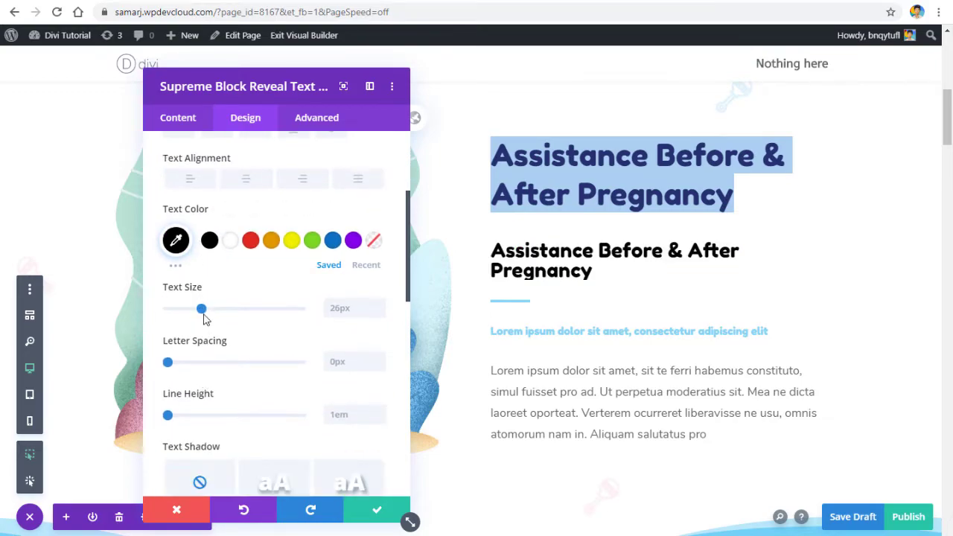
drag(209, 312, 232, 320)
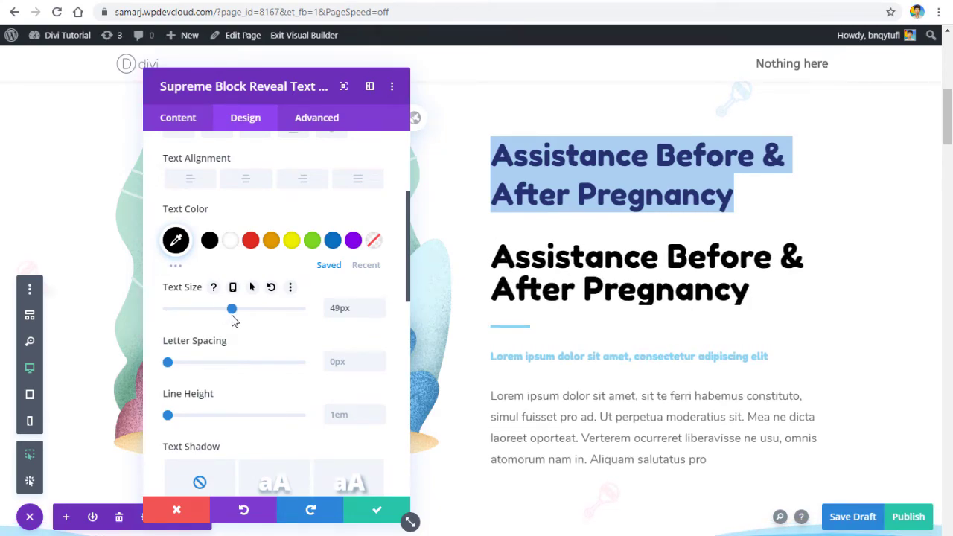
click(367, 513)
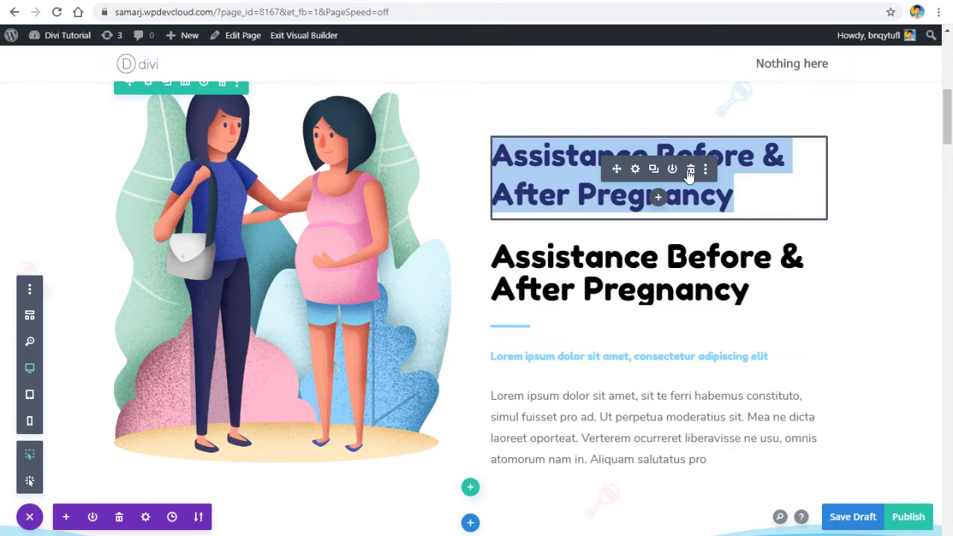
Delete the original pregnancy heading Text module and publish the page.
click(690, 172)
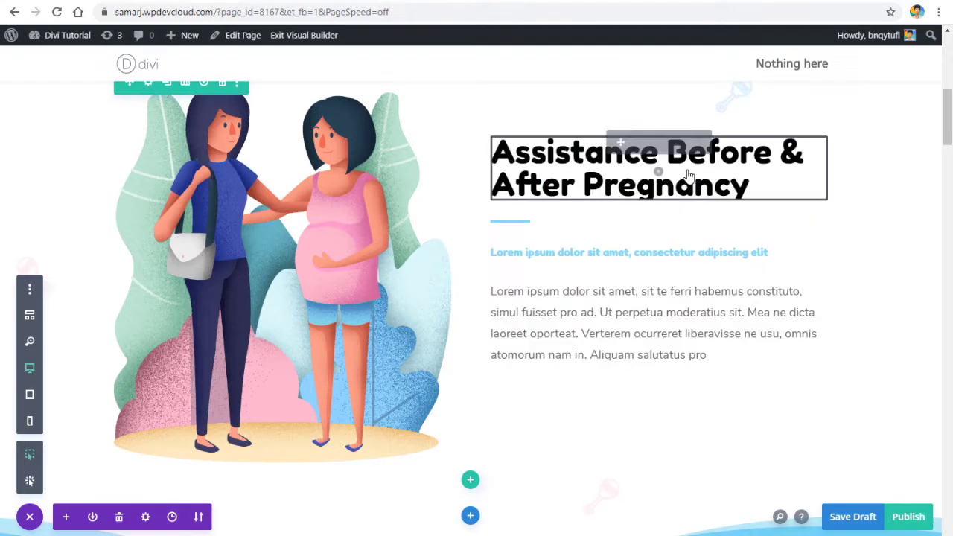
click(908, 517)
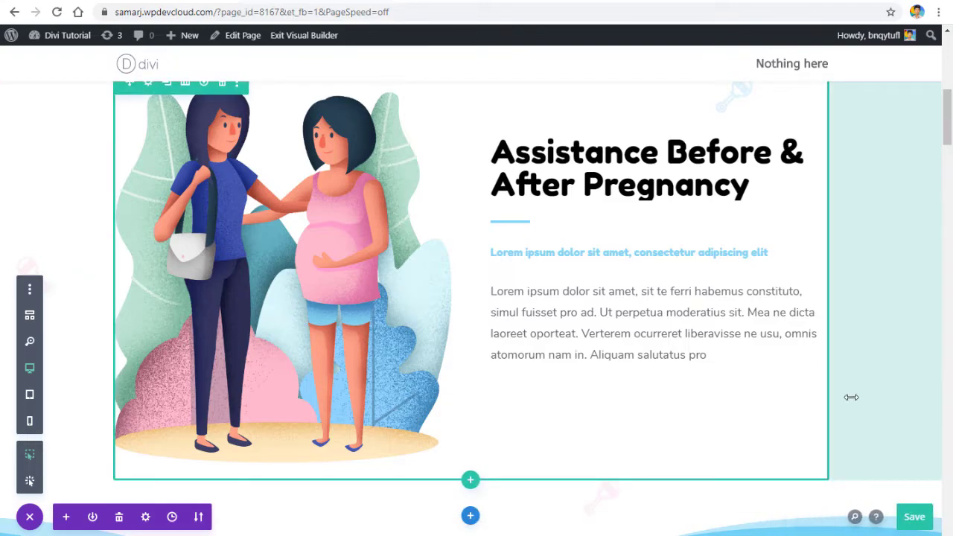
View the live page, reload it to replay the heading reveal, and scroll to the pregnancy section.
click(303, 35)
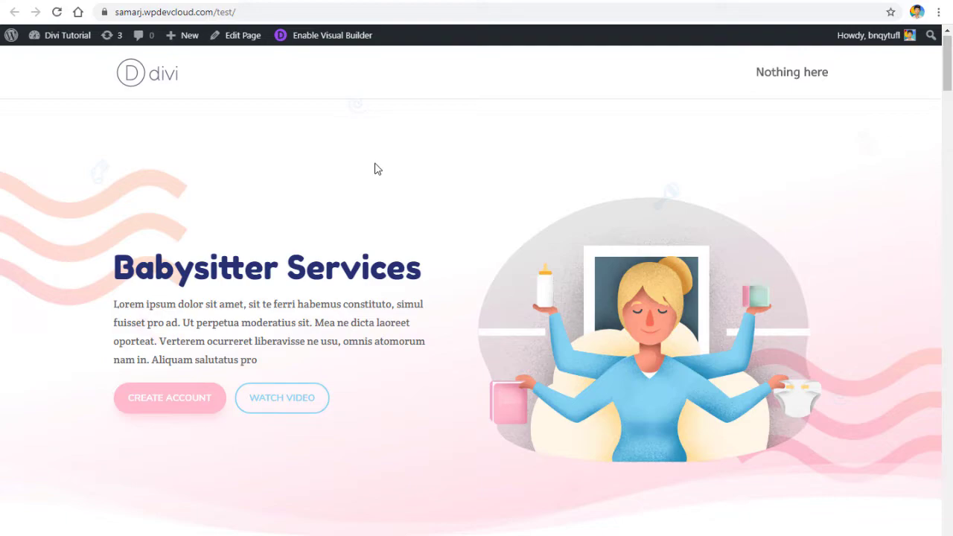
scroll(379, 170, down, 5)
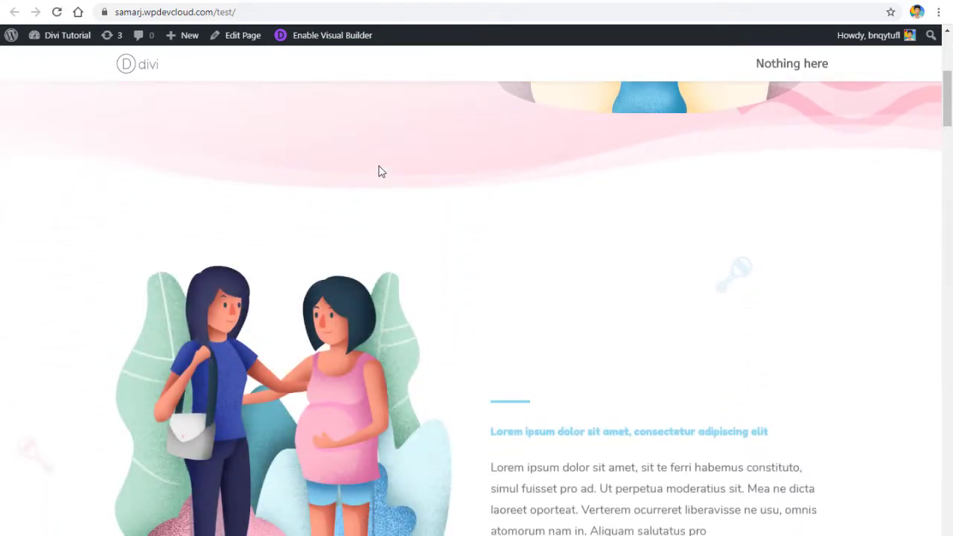
scroll(379, 170, down, 1)
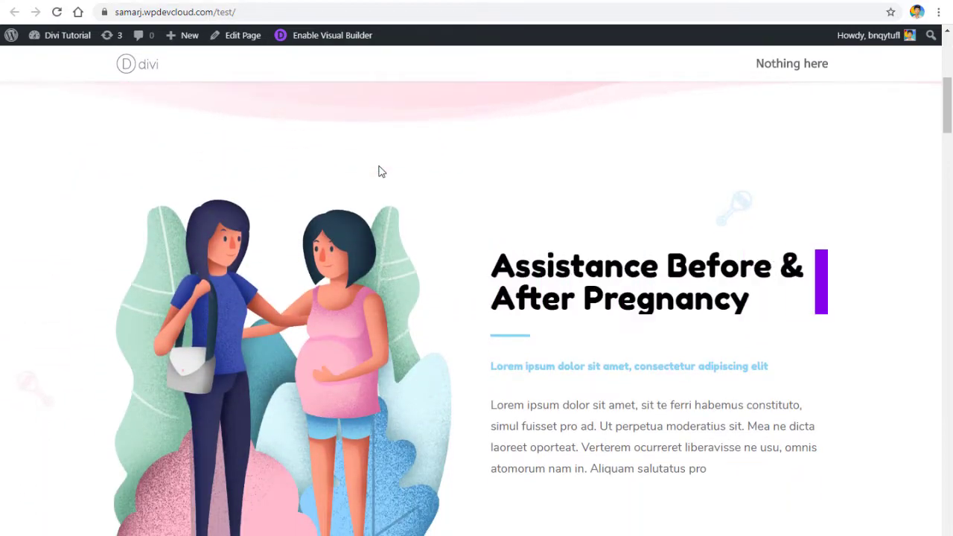
drag(493, 262, 583, 328)
click(562, 283)
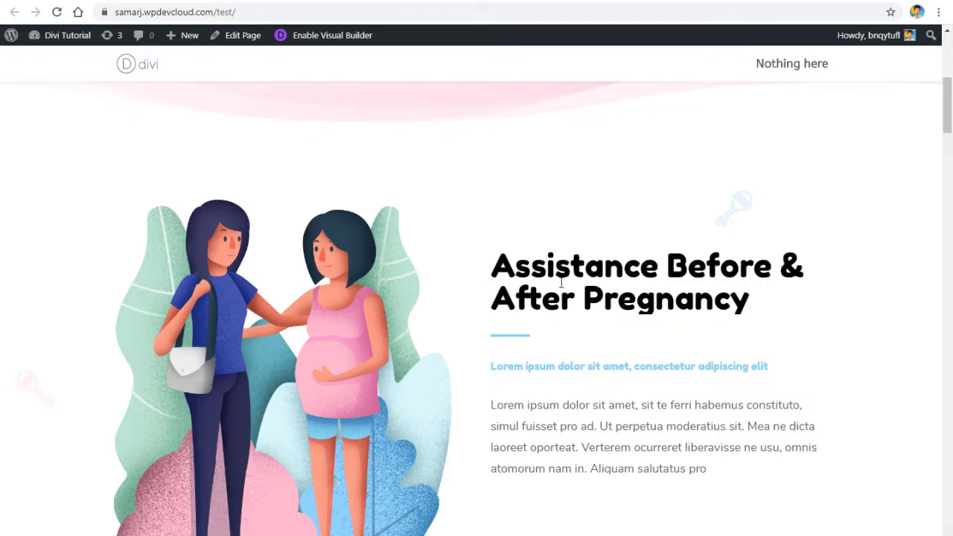
click(57, 13)
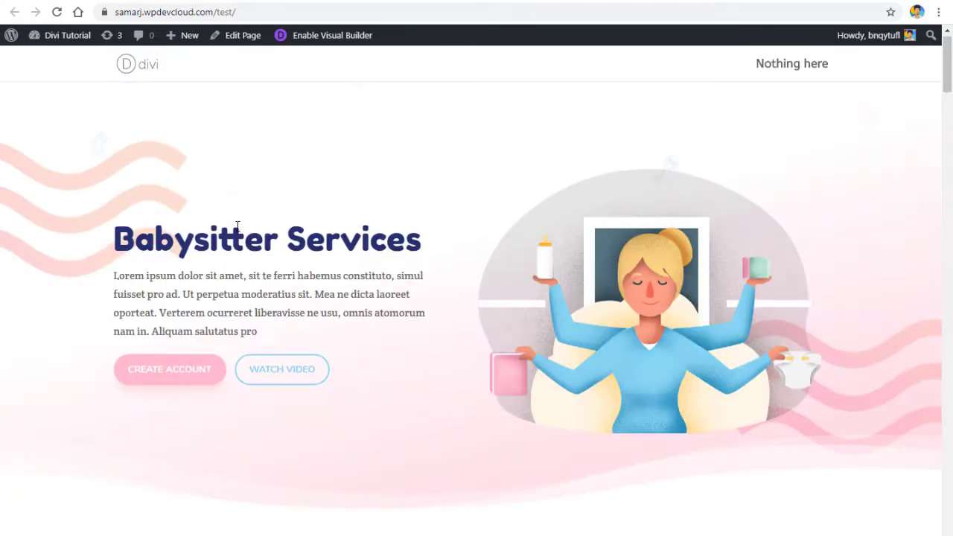
click(56, 13)
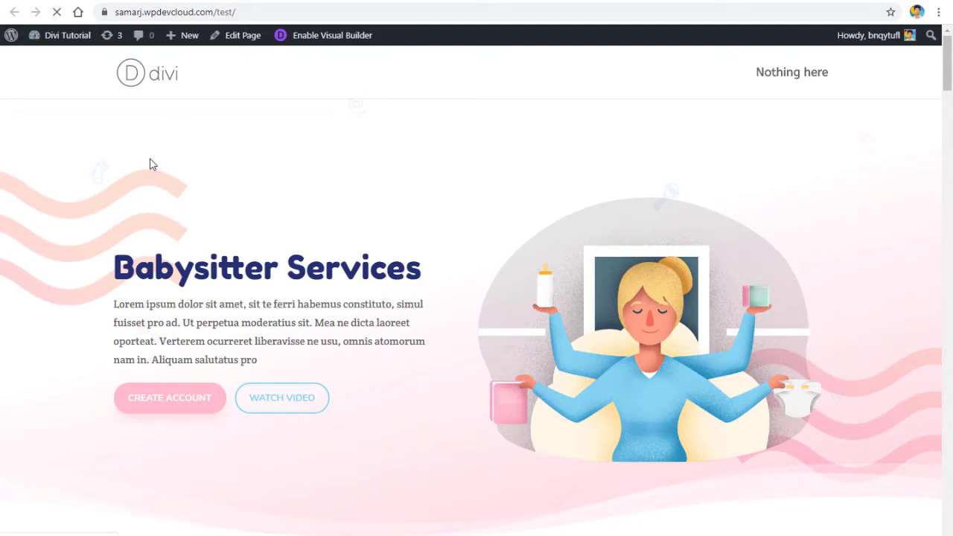
scroll(238, 211, down, 4)
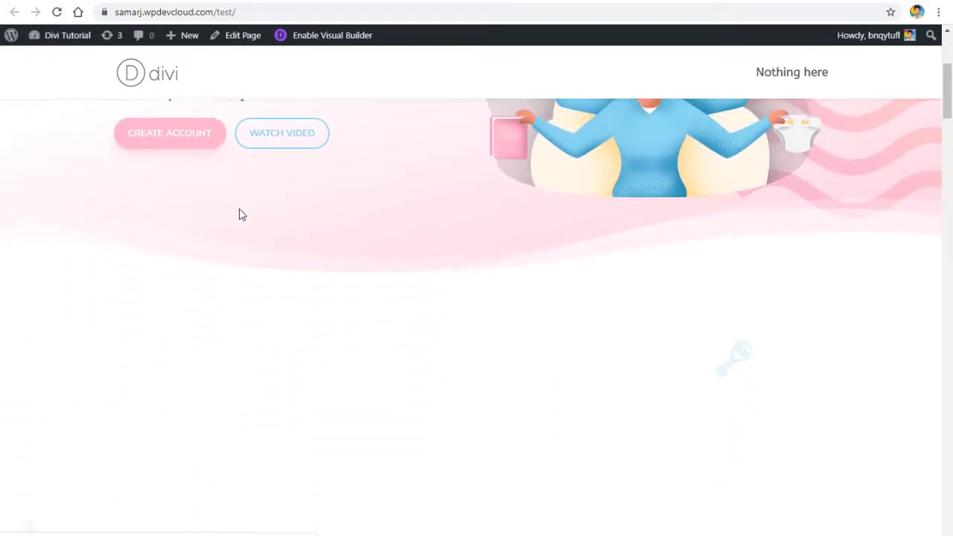
scroll(239, 201, down, 2)
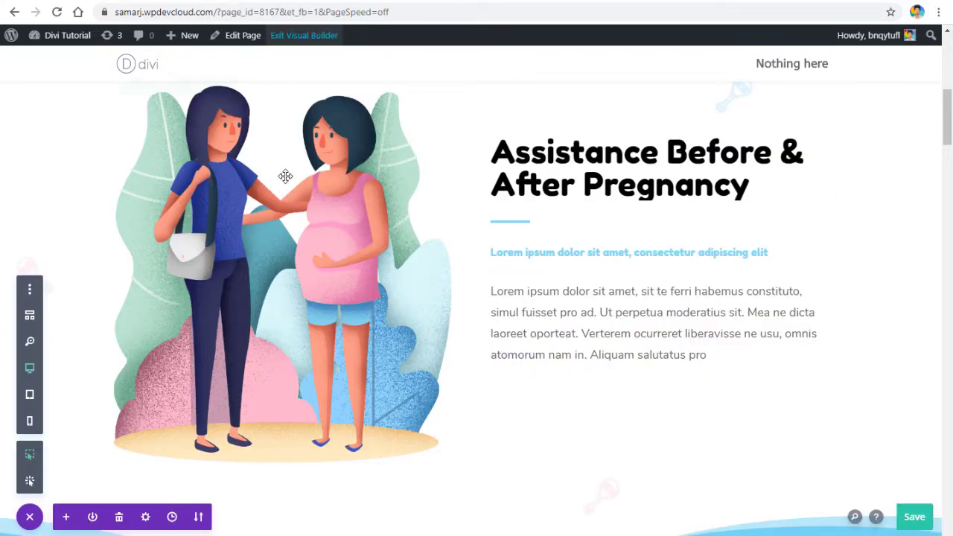
Insert a Supreme Block Reveal Image module (search 'image') in the illustration column and move its settings panel aside.
click(282, 439)
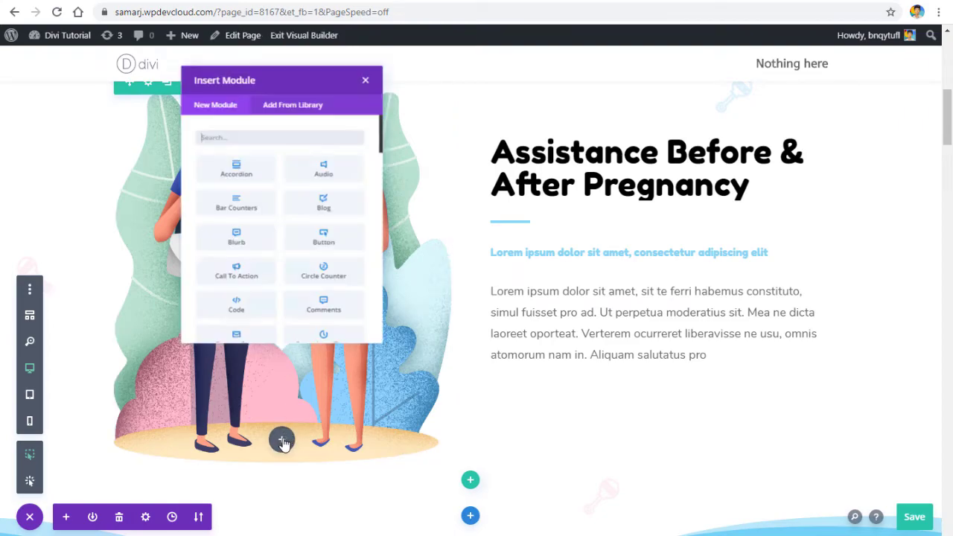
text(image)
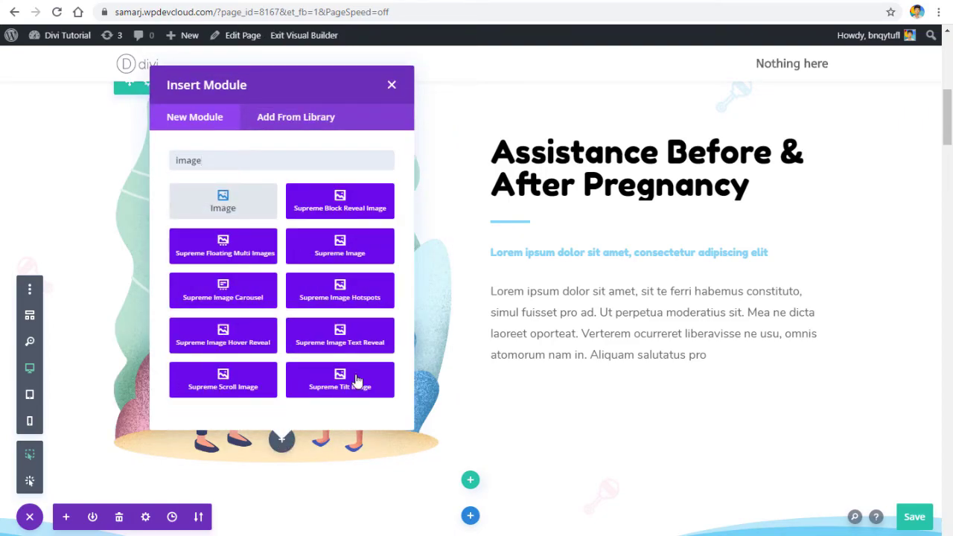
click(346, 209)
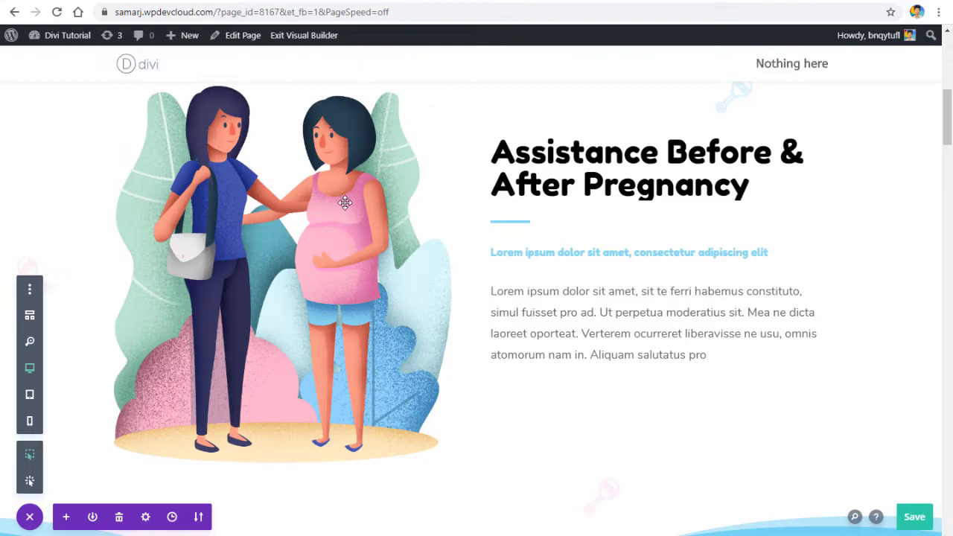
drag(238, 84, 606, 85)
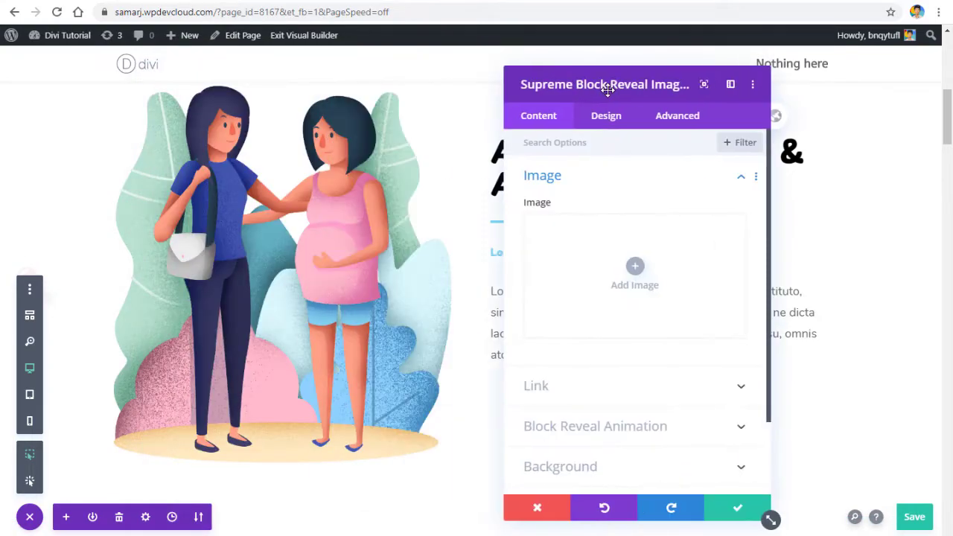
Use the pregnancy illustration as the reveal image with a purple Right to Left block, then save the page.
click(640, 267)
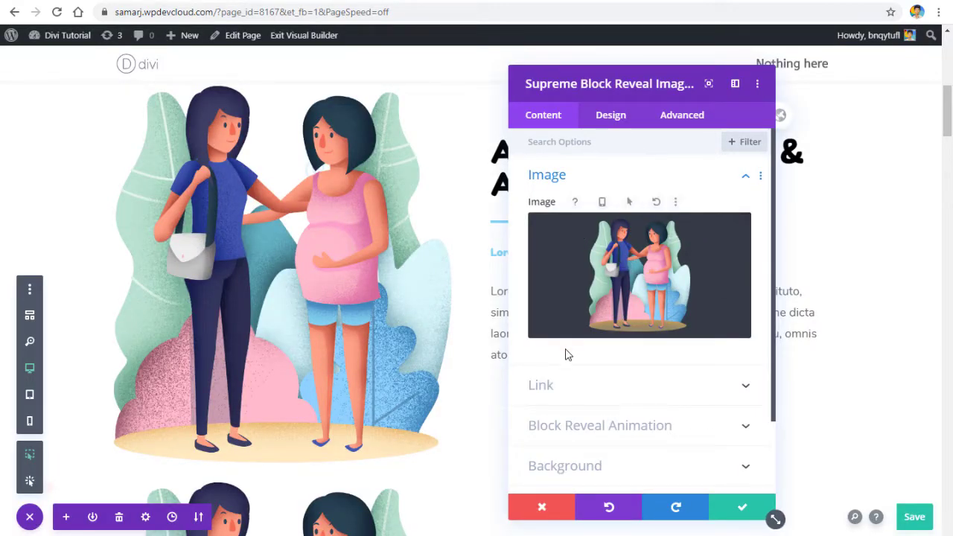
scroll(389, 314, down, 3)
click(596, 396)
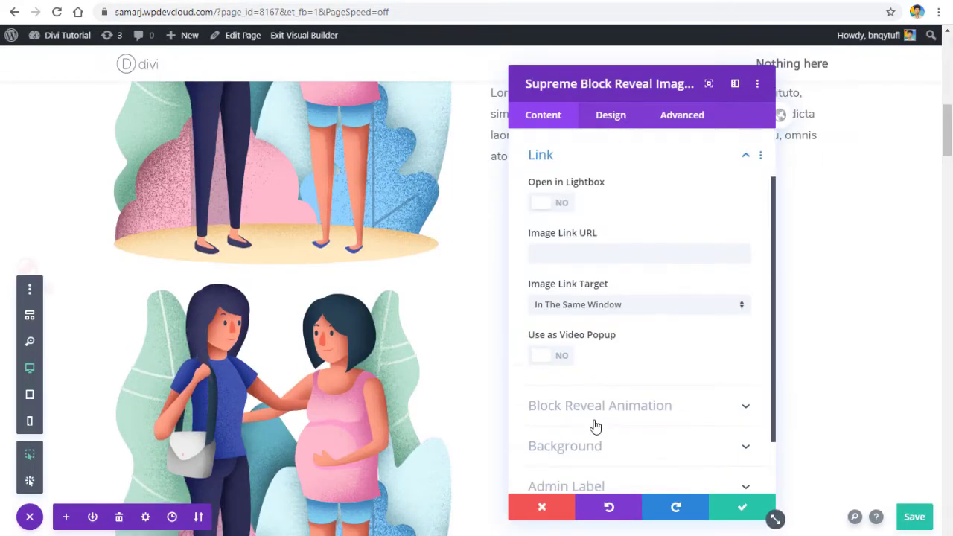
click(581, 400)
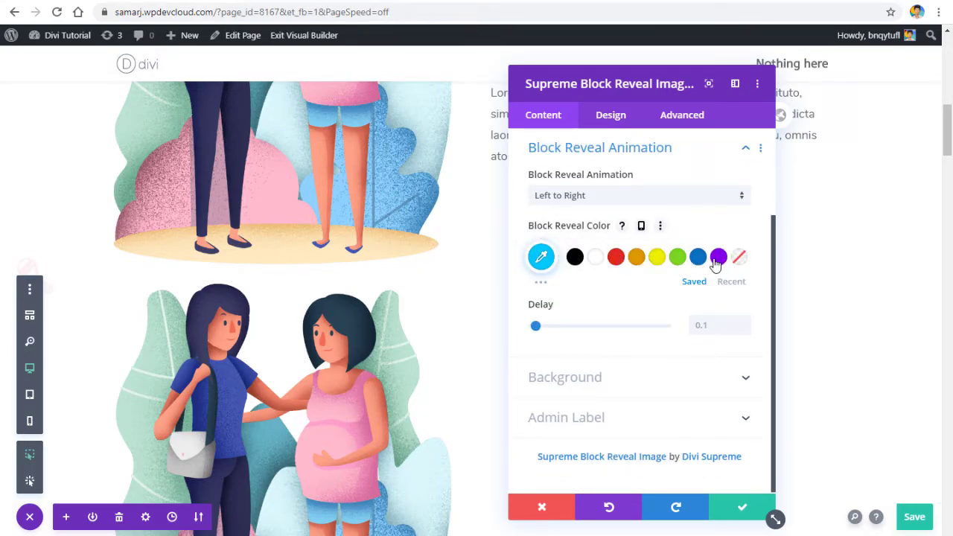
click(718, 257)
click(601, 198)
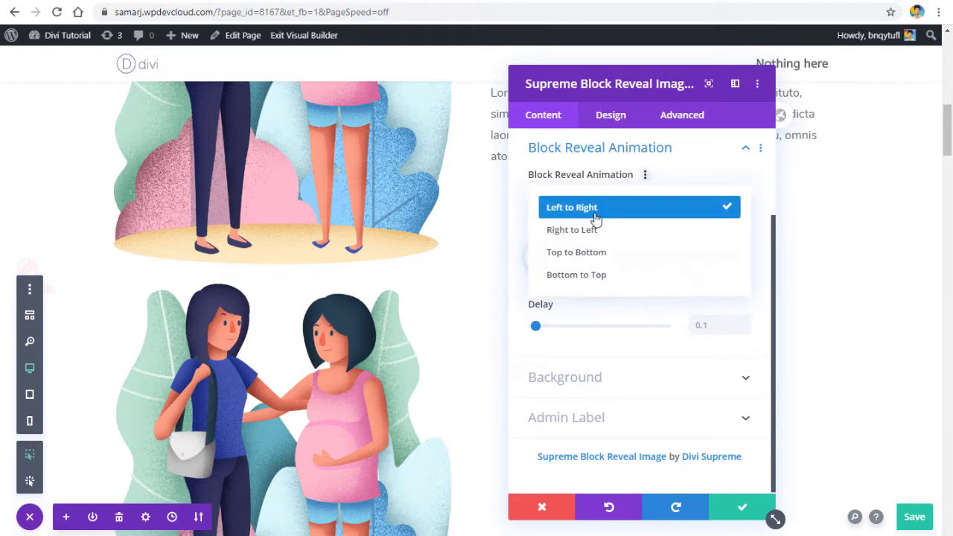
click(581, 237)
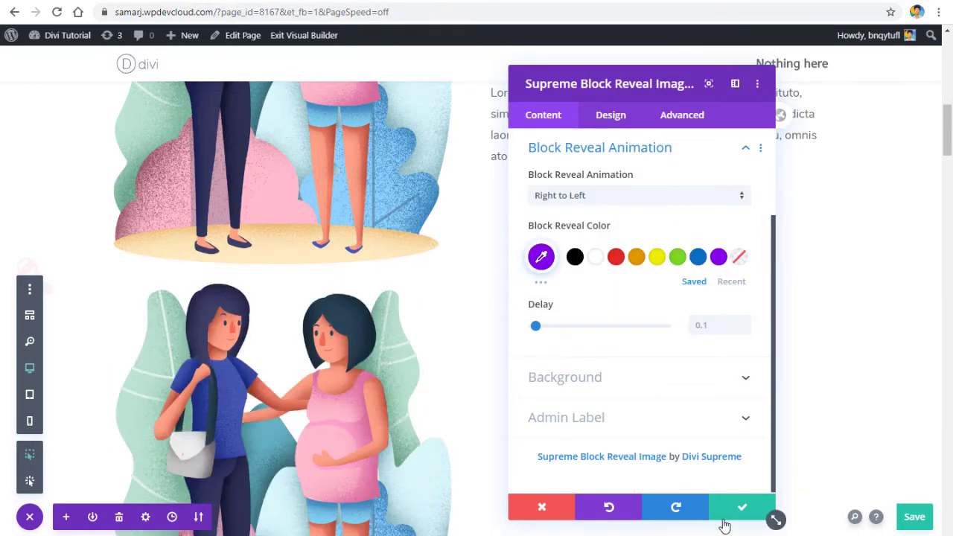
click(298, 246)
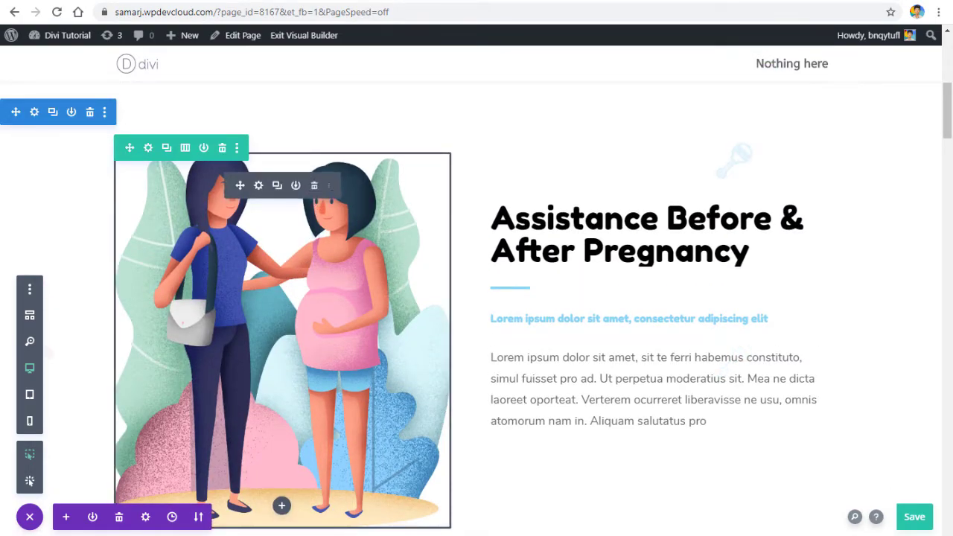
click(918, 521)
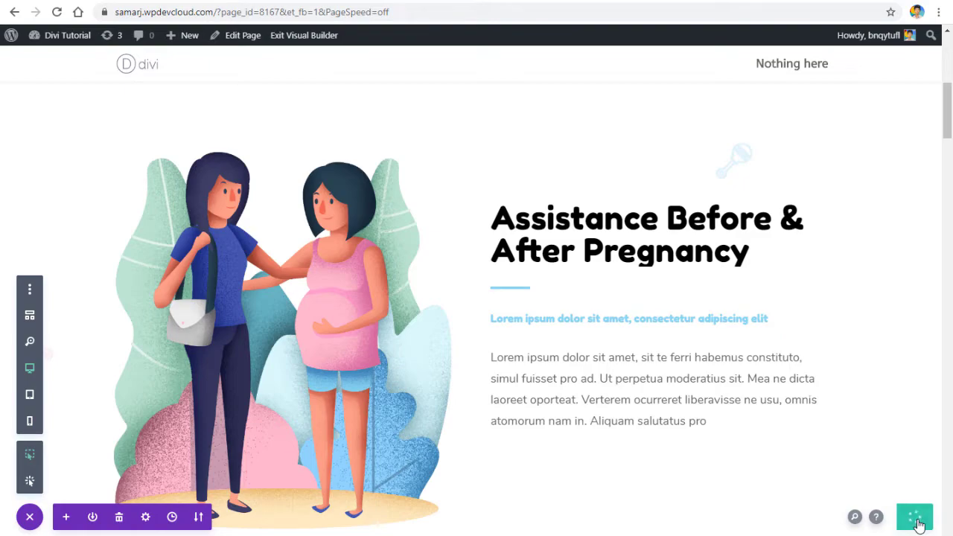
Exit the visual builder, reload the live Test page and scroll to the illustration's purple block reveal.
click(304, 35)
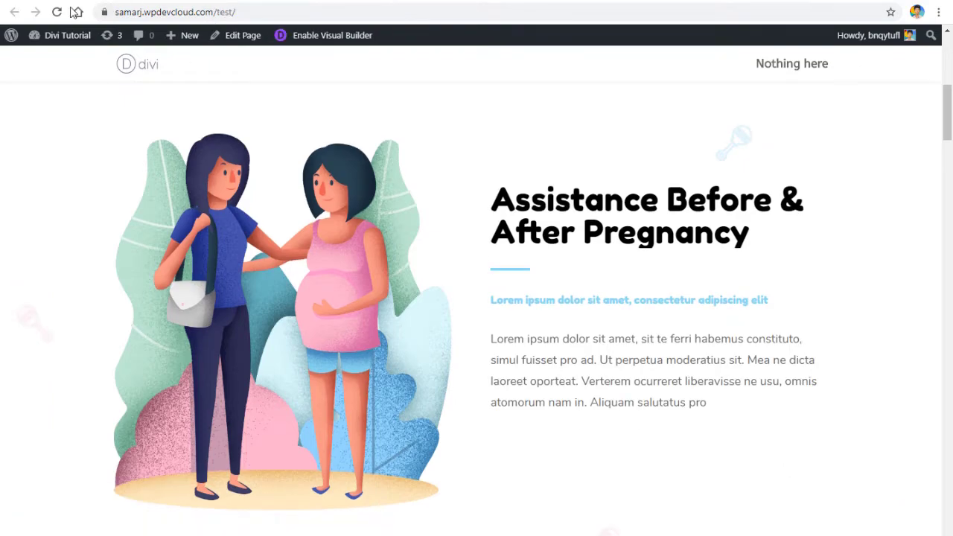
click(56, 12)
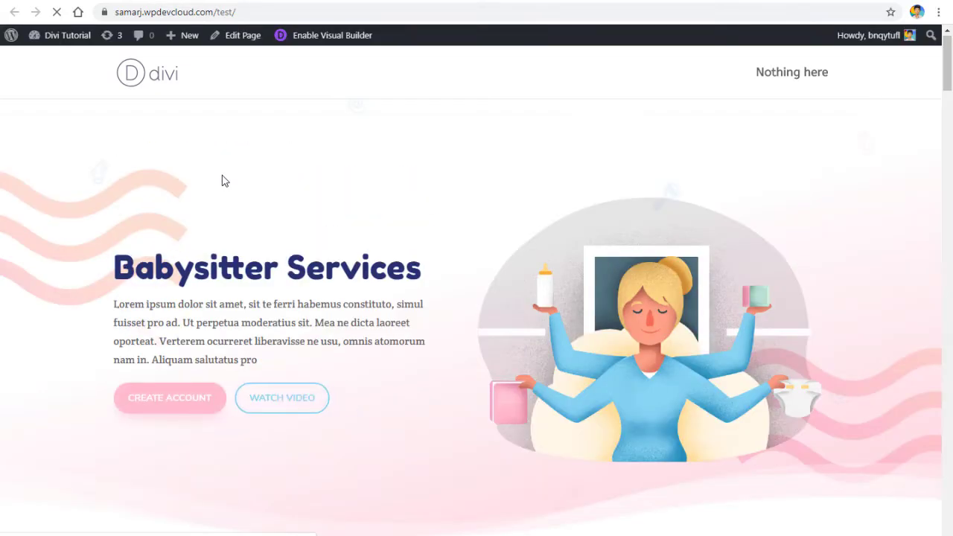
middle_click(221, 180)
scroll(221, 198, down, 4)
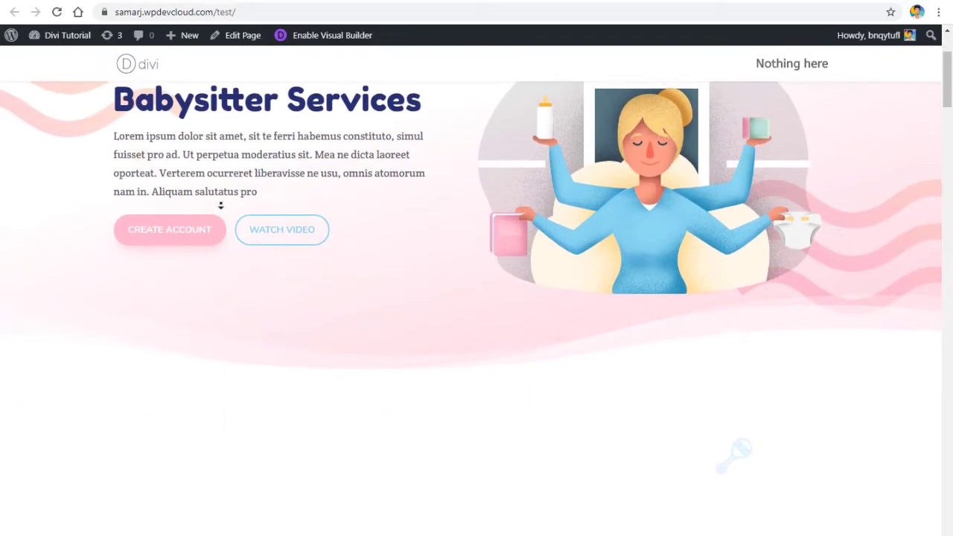
scroll(221, 206, down, 8)
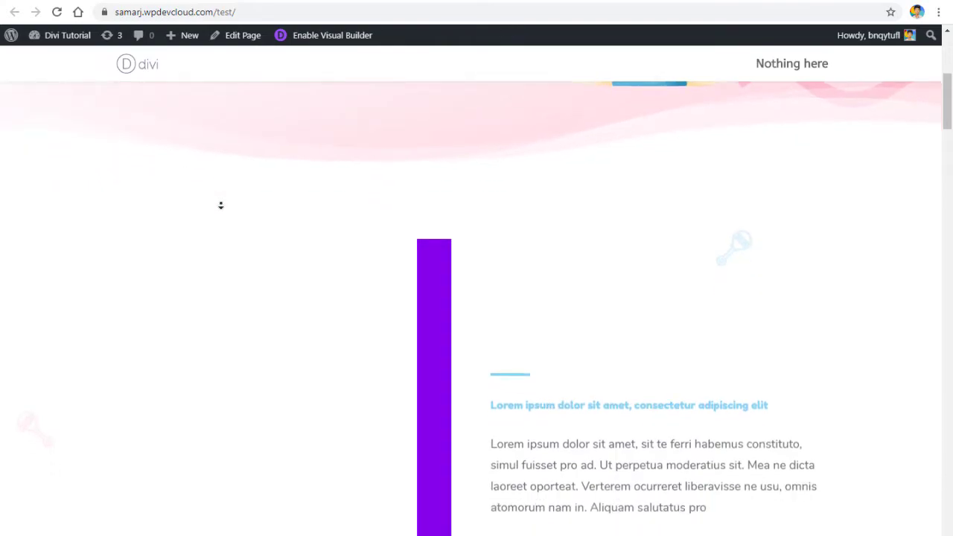
scroll(220, 205, down, 4)
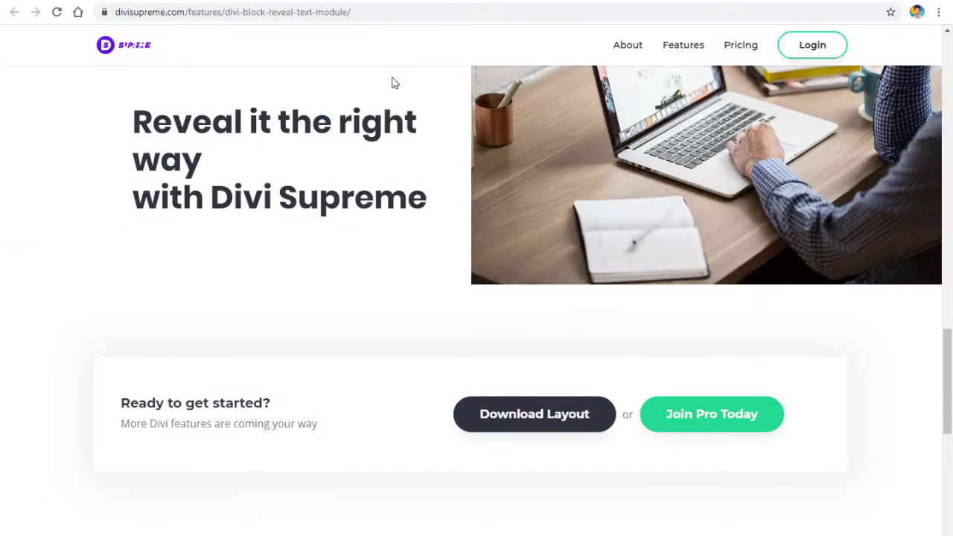
Scroll through the Block Reveal Text Module feature page's examples.
scroll(387, 223, up, 7)
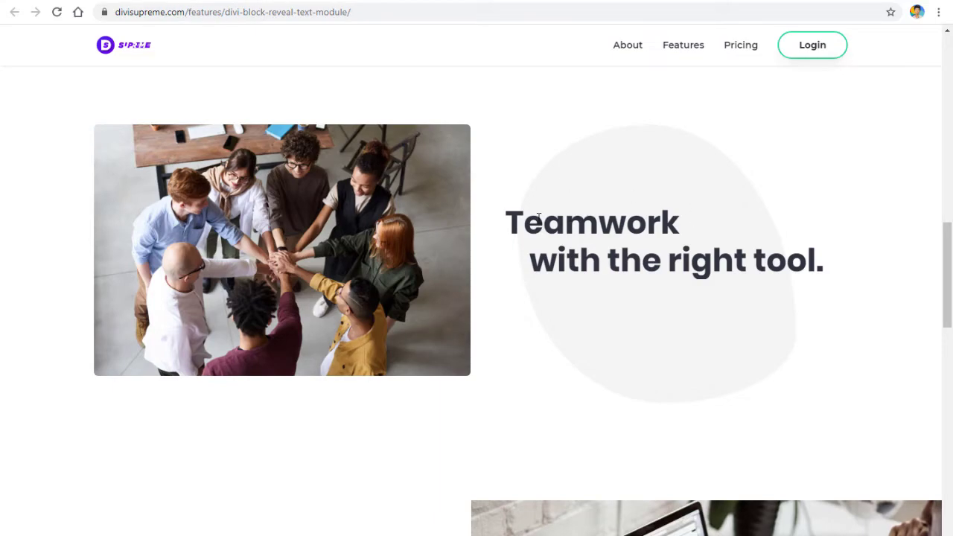
scroll(492, 194, up, 8)
scroll(529, 244, down, 15)
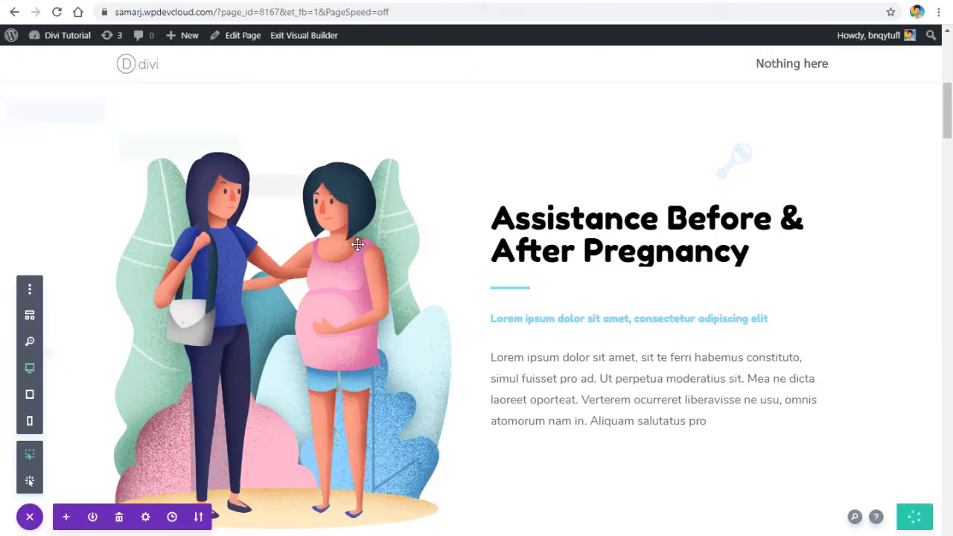
mouse_move(357, 245)
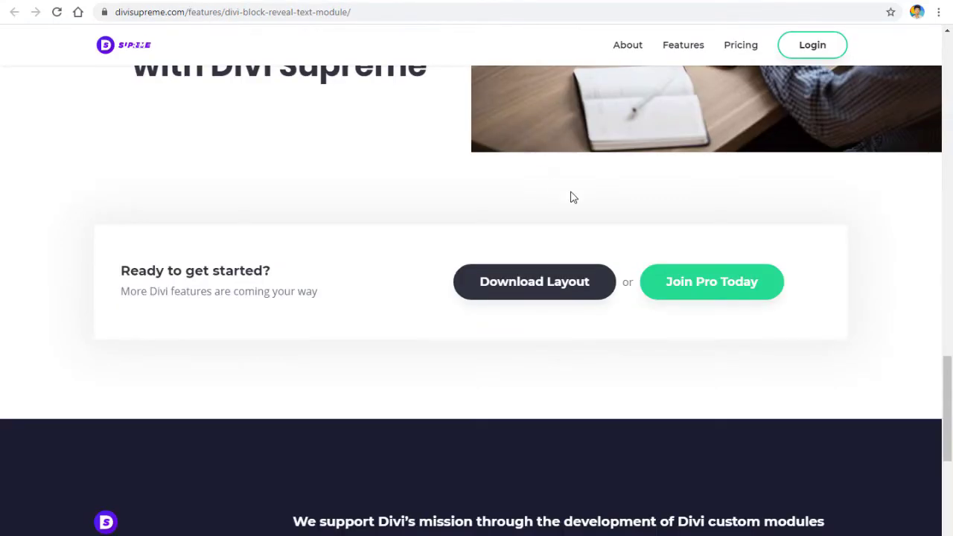
Go to Pricing and scroll to the $199 Agency lifetime plan for unlimited domains.
scroll(477, 297, up, 15)
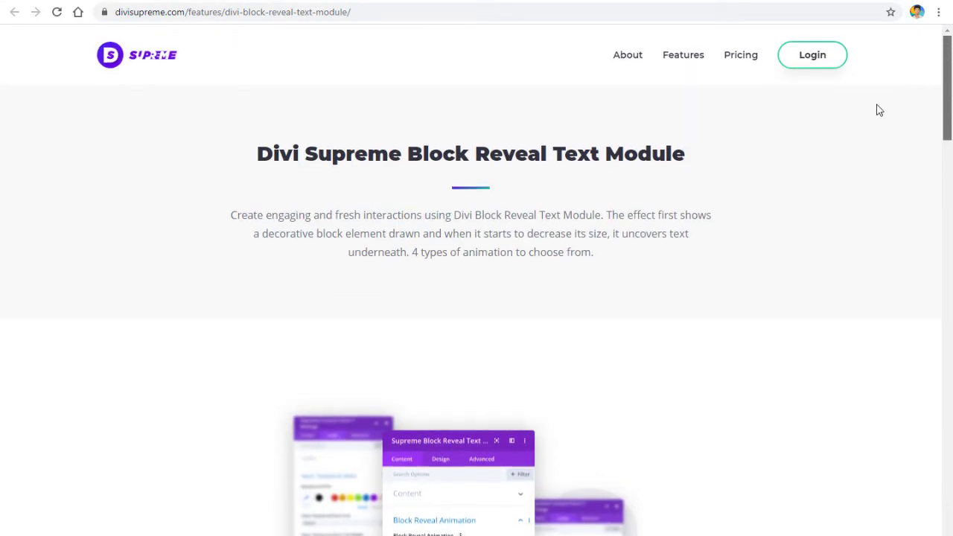
click(742, 58)
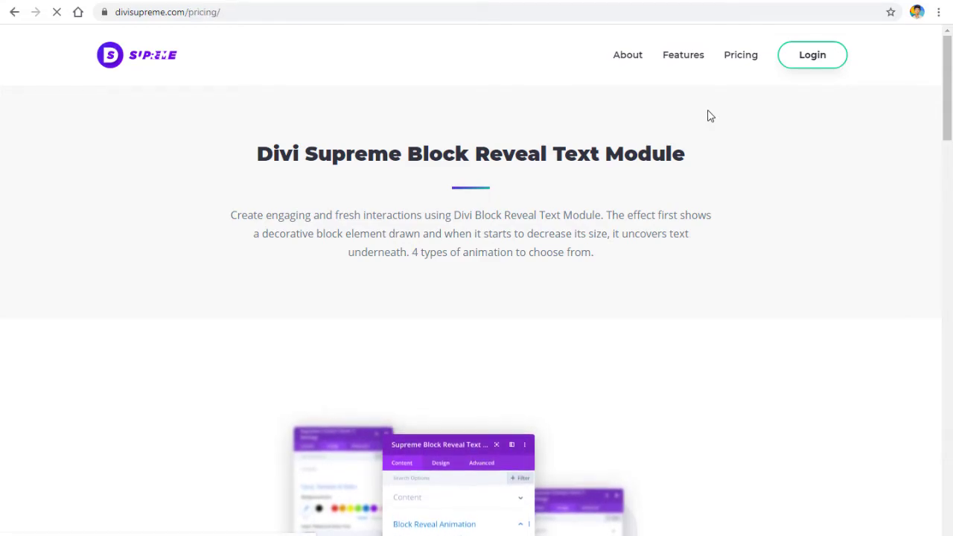
scroll(685, 112, down, 3)
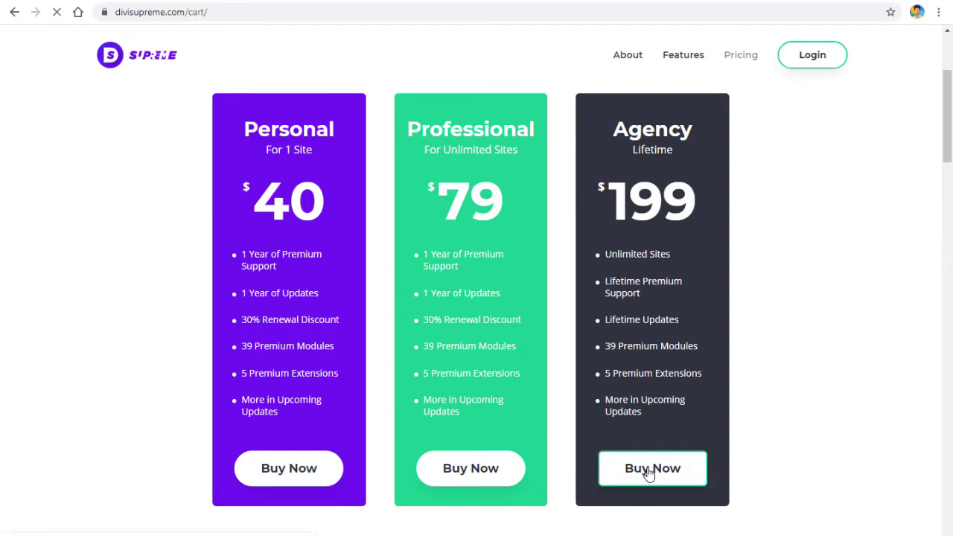
scroll(559, 315, down, 2)
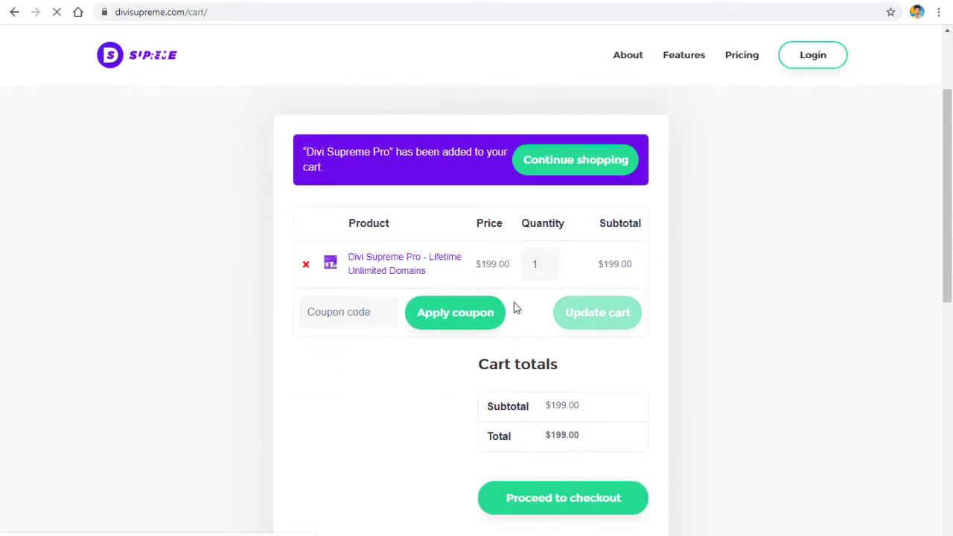
Apply a discount coupon code, taking $19.90 off for a $179.10 total.
click(329, 318)
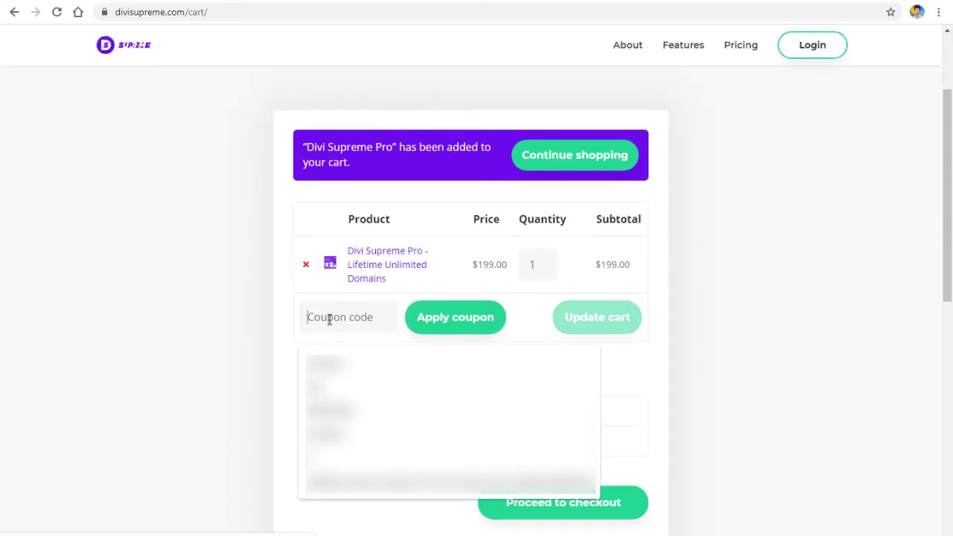
text(samarj10)
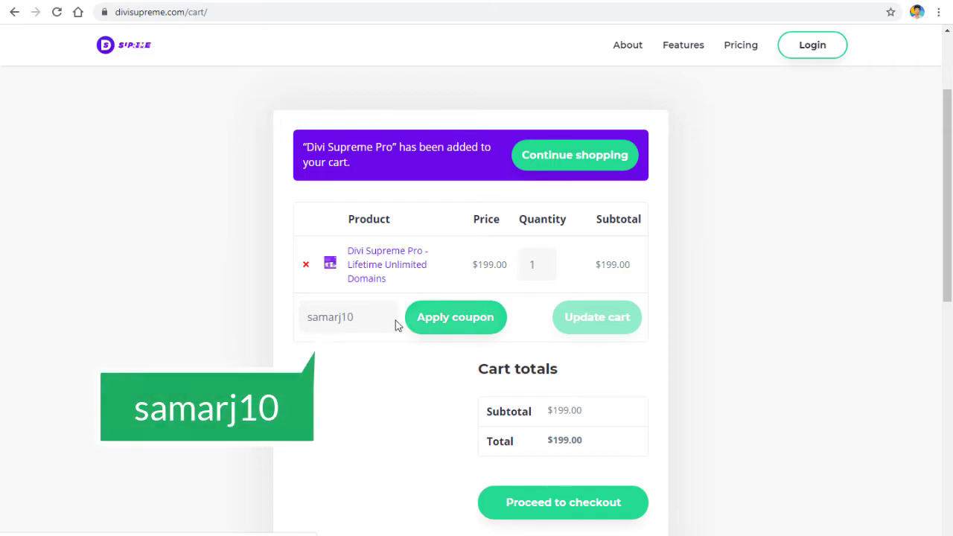
click(444, 322)
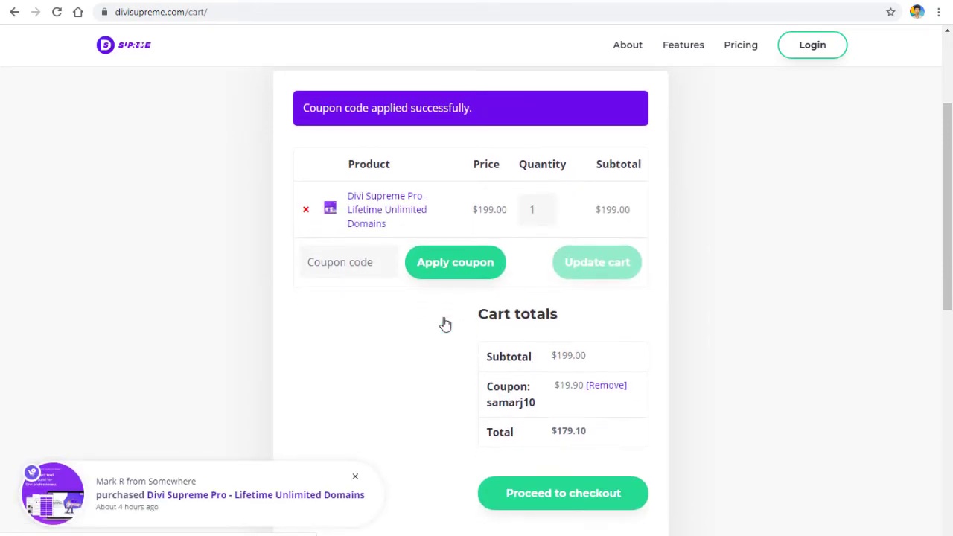
drag(552, 386, 583, 389)
click(556, 385)
scroll(509, 353, up, 3)
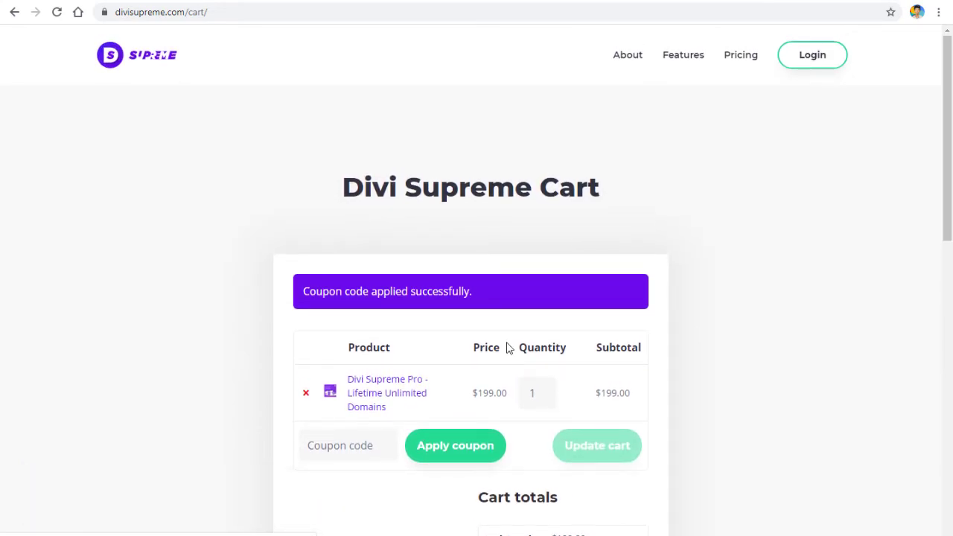